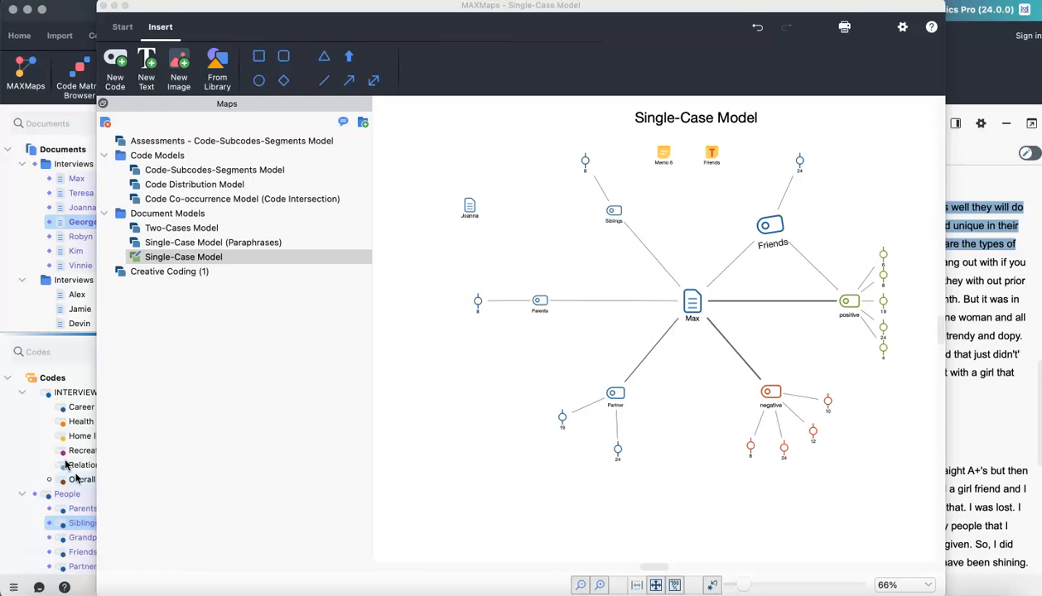
- Inspect the context menus of the Max document and Siblings code and the Friends memo tooltip in the Single-Case Model map
left_click(76, 467)
left_click(693, 304)
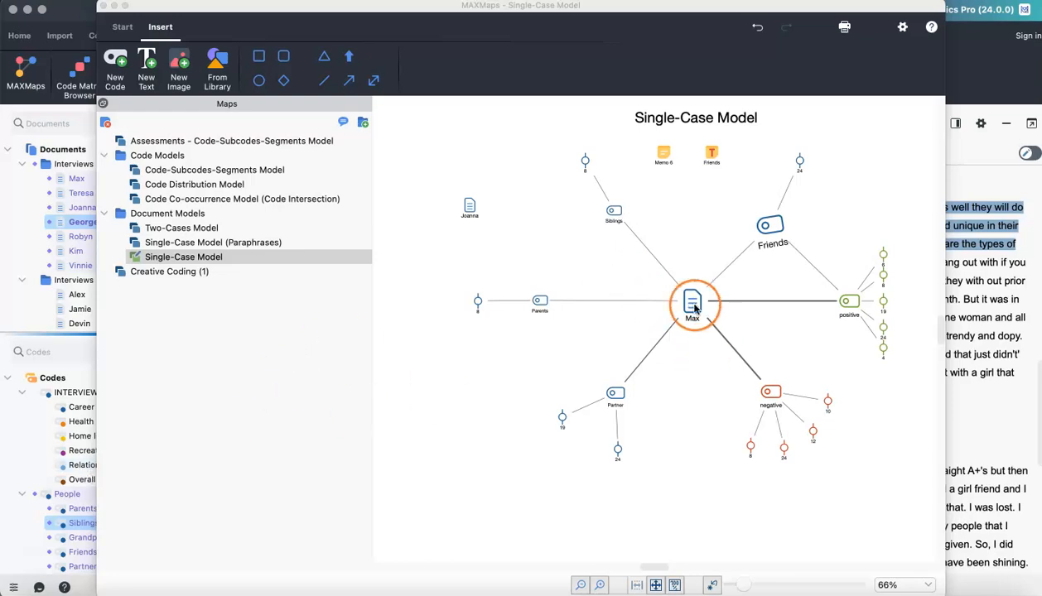
right_click(694, 308)
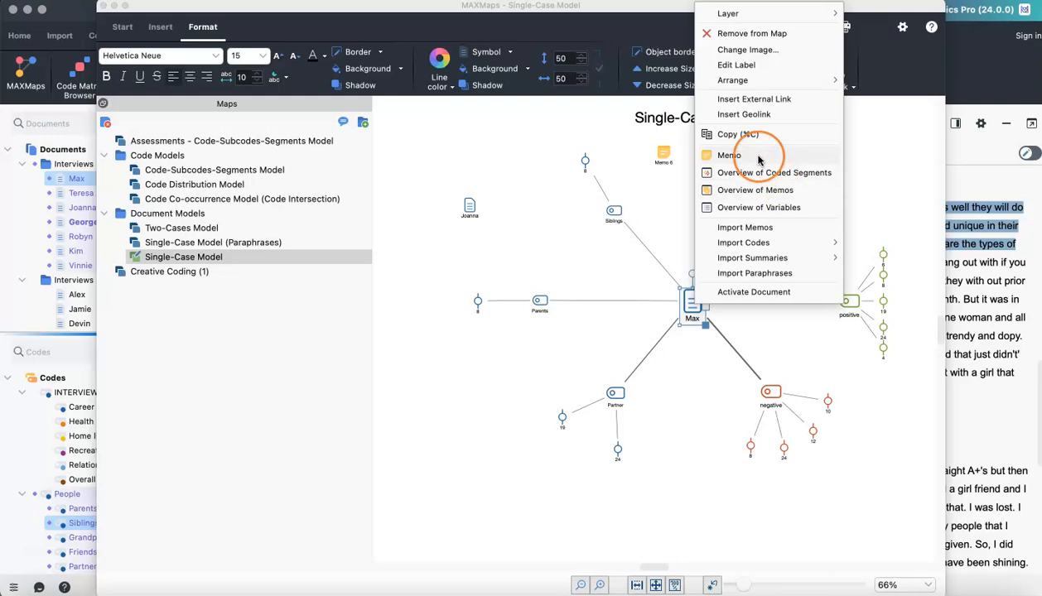
left_click(557, 231)
right_click(615, 230)
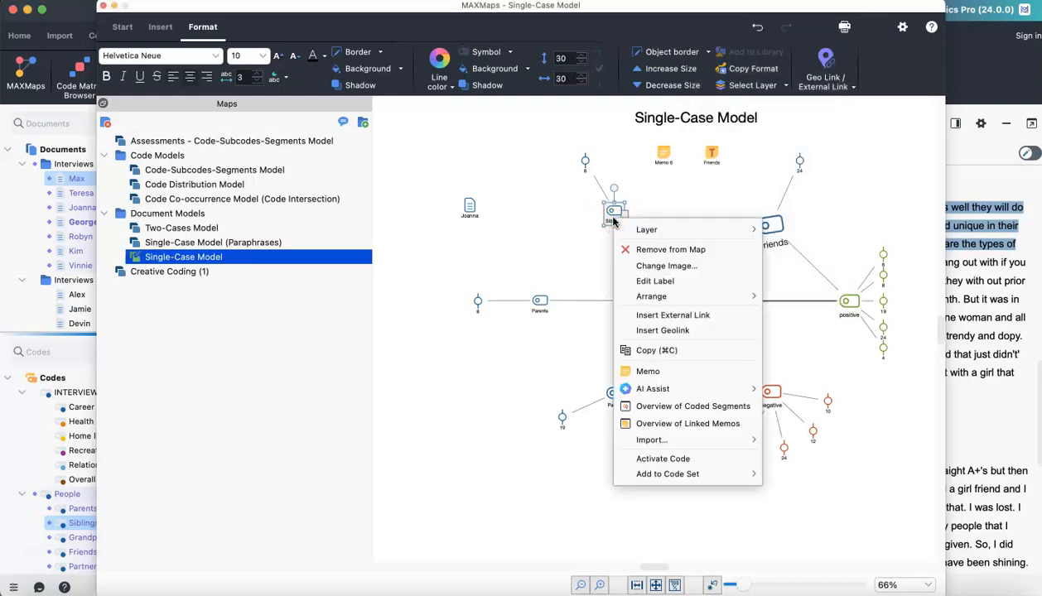
left_click(557, 231)
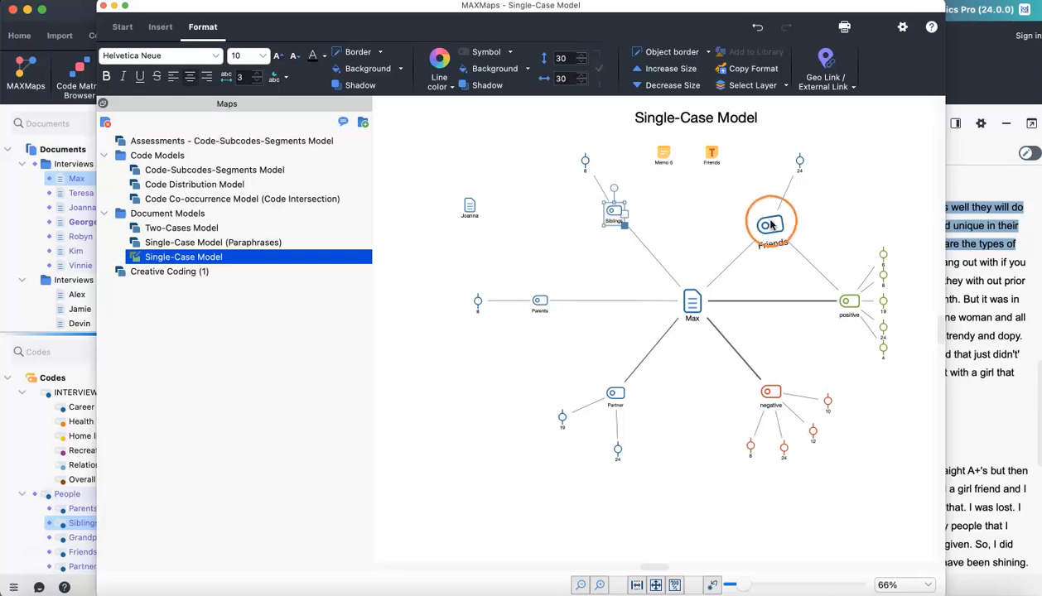
mouse_move(770, 230)
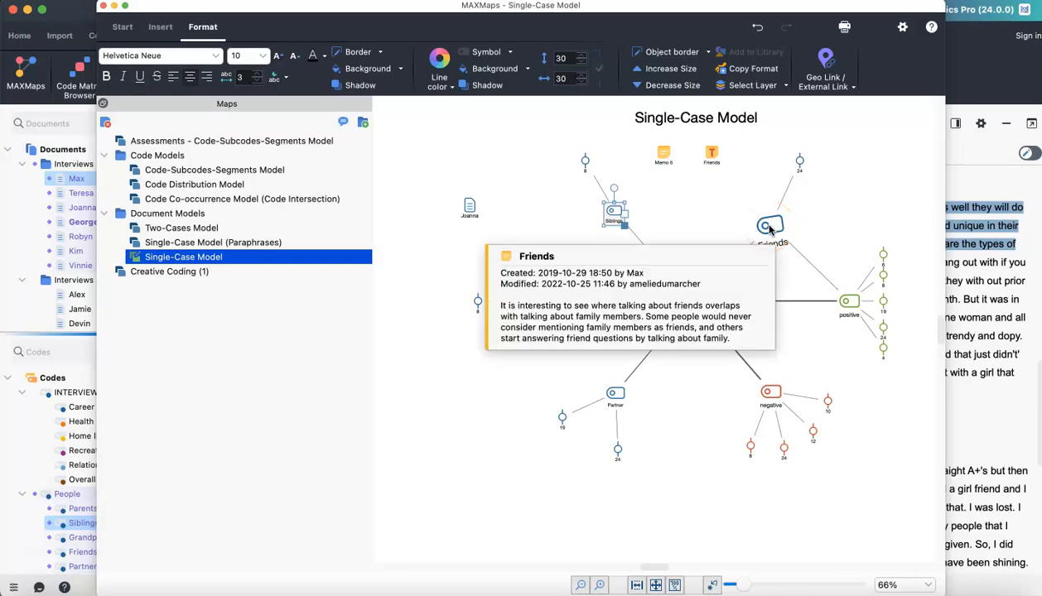
left_click(635, 426)
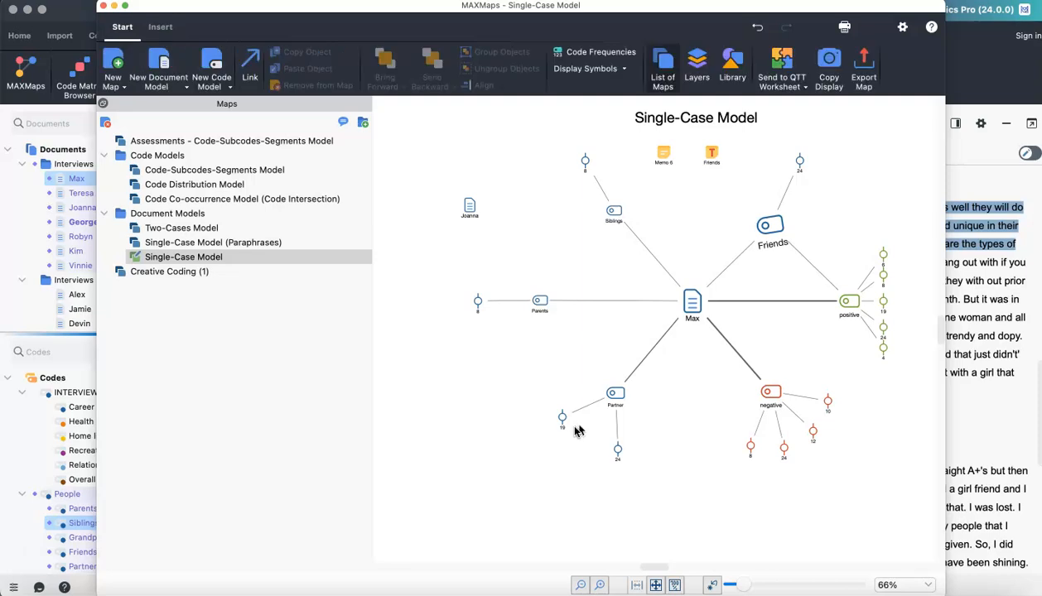
- Look over the Start and Insert ribbon tools and the memo tooltip of the Max document
left_click_drag(478, 308, 196, 119)
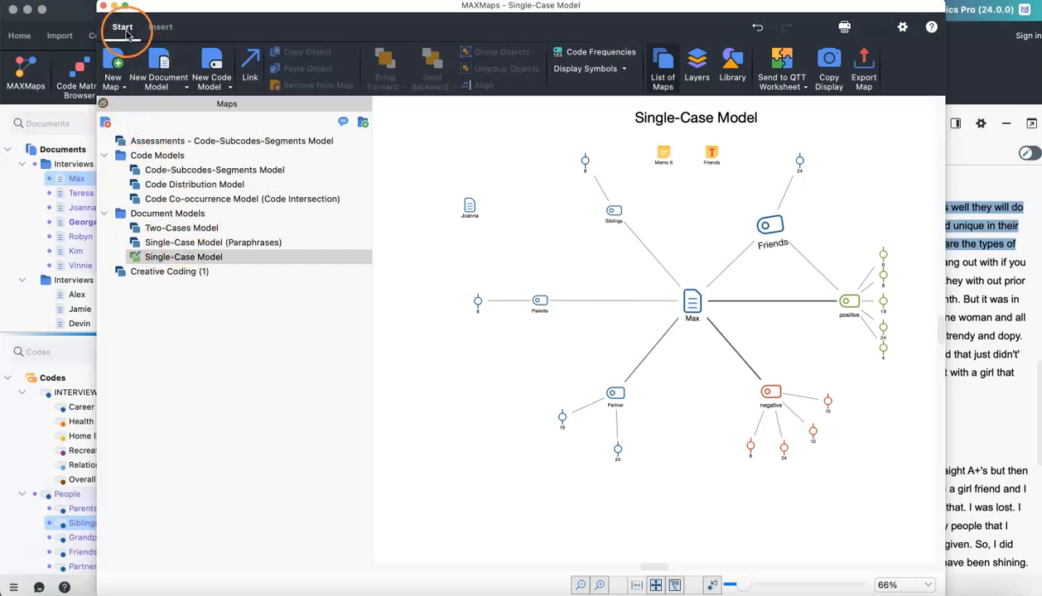
left_click(662, 70)
left_click(662, 70)
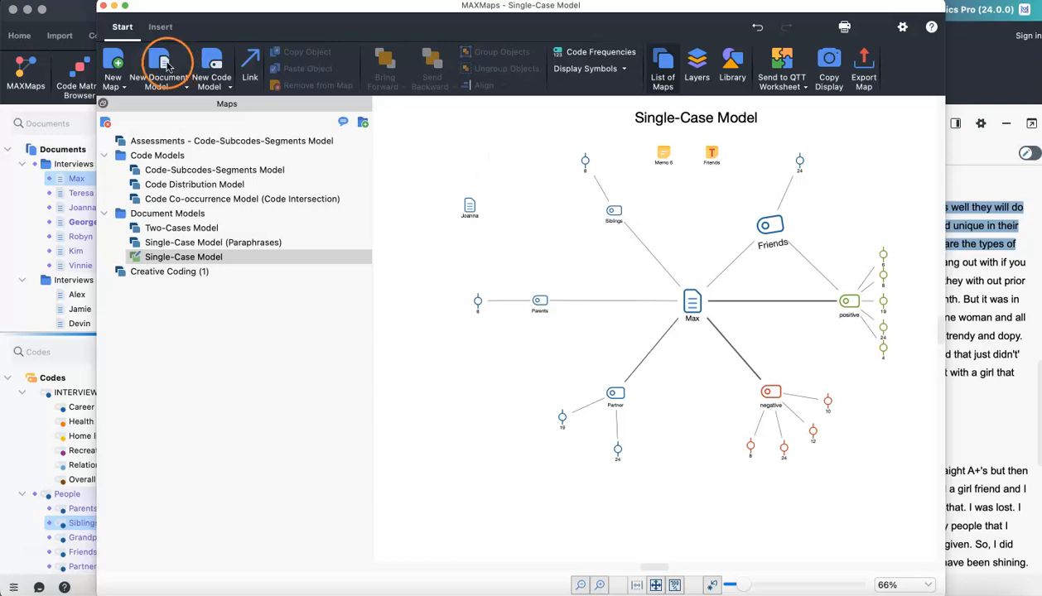
left_click(157, 28)
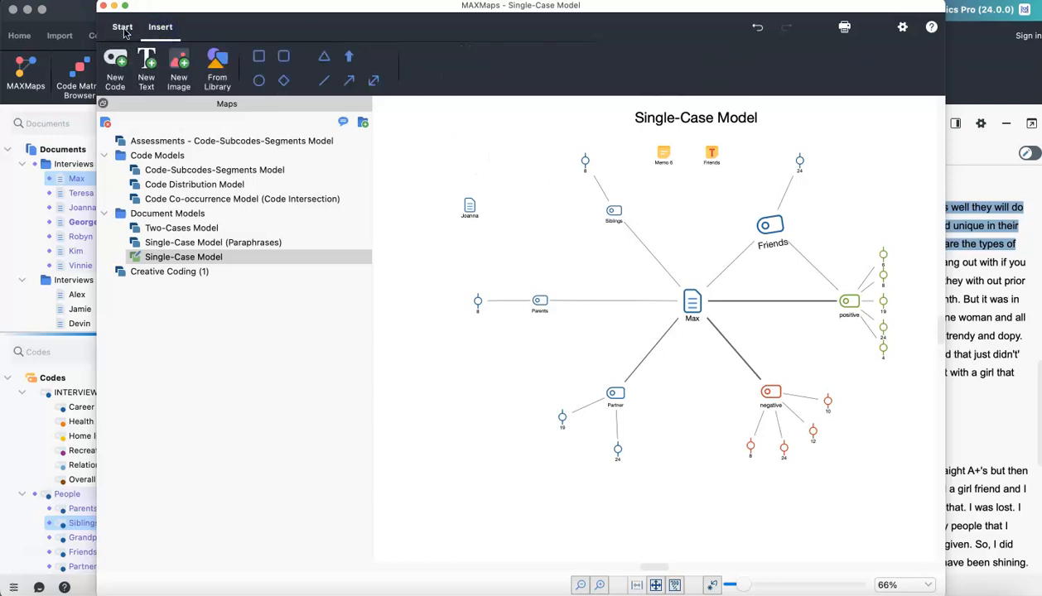
left_click(123, 29)
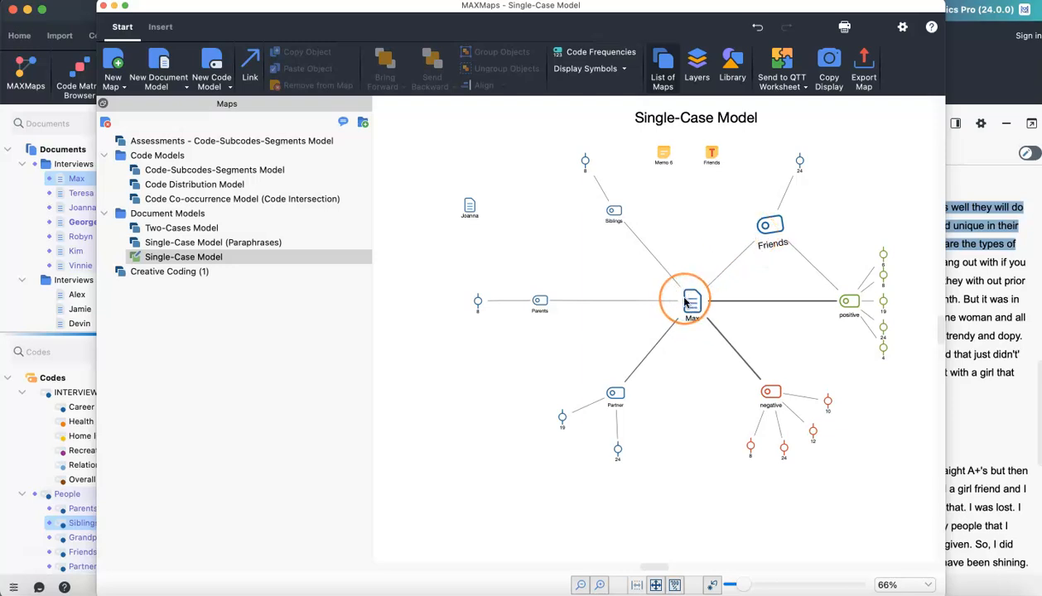
mouse_move(685, 305)
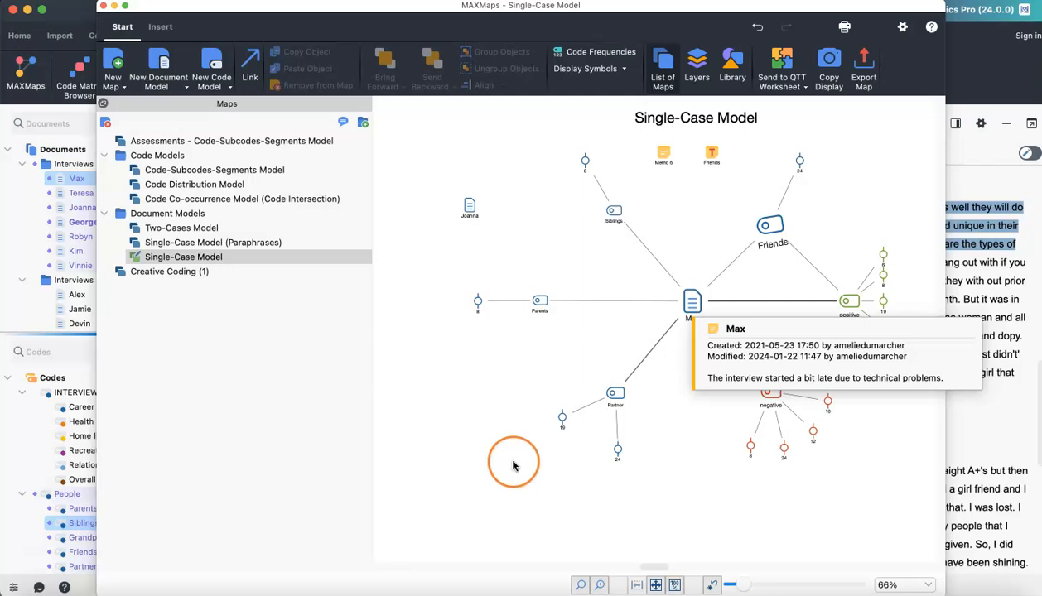
left_click(495, 387)
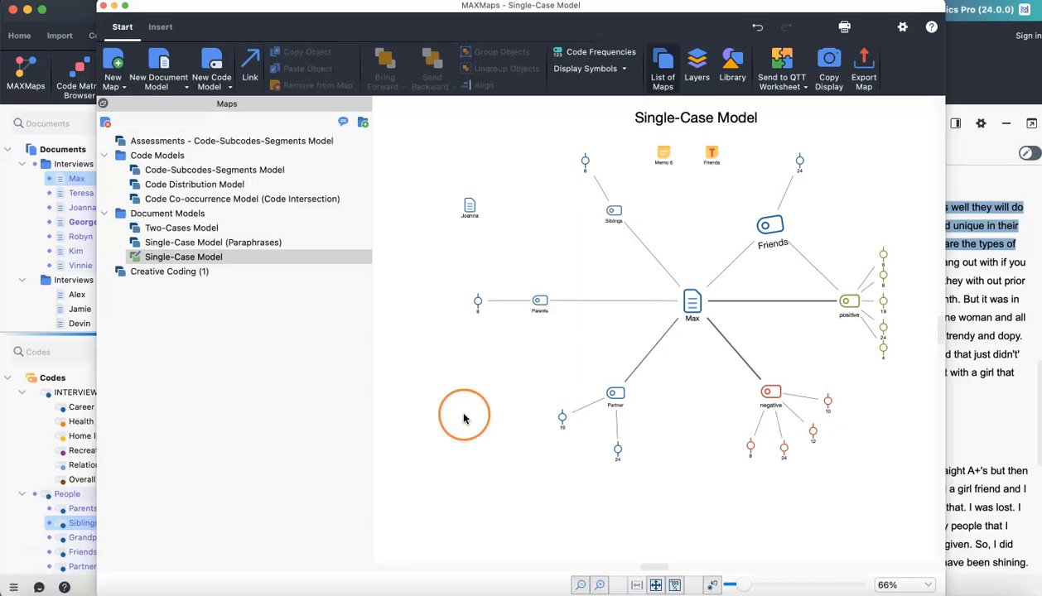
- Create a new map and rename it New Map demo
left_click(115, 63)
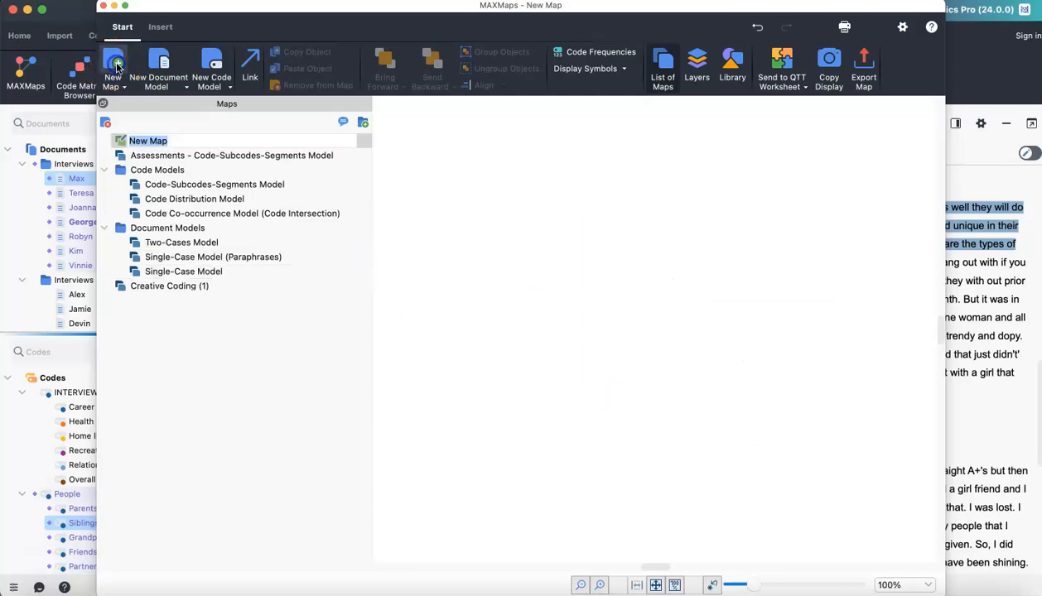
left_click(173, 140)
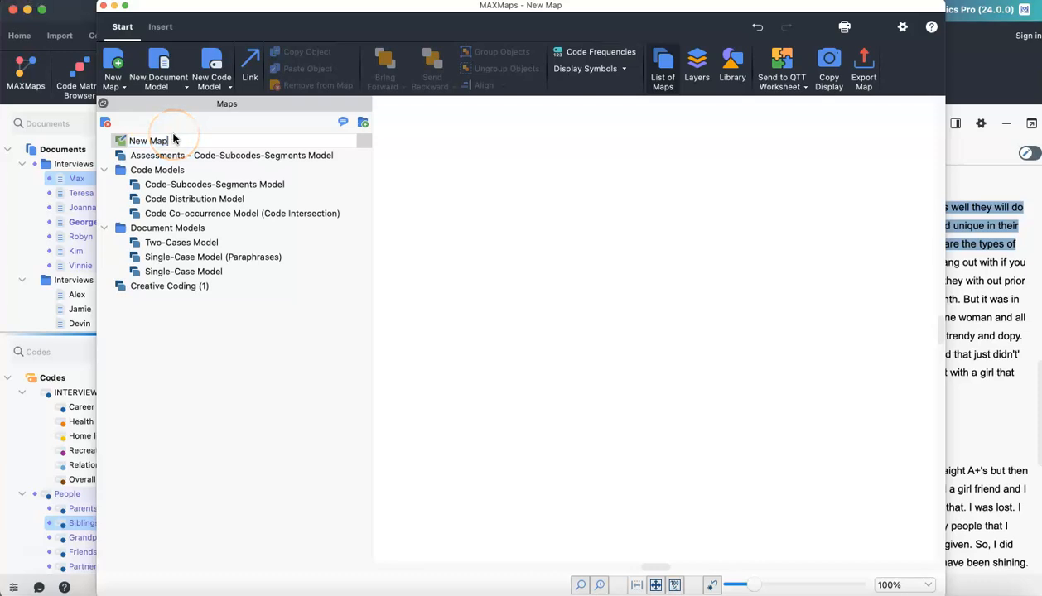
type("demo")
left_click(303, 144)
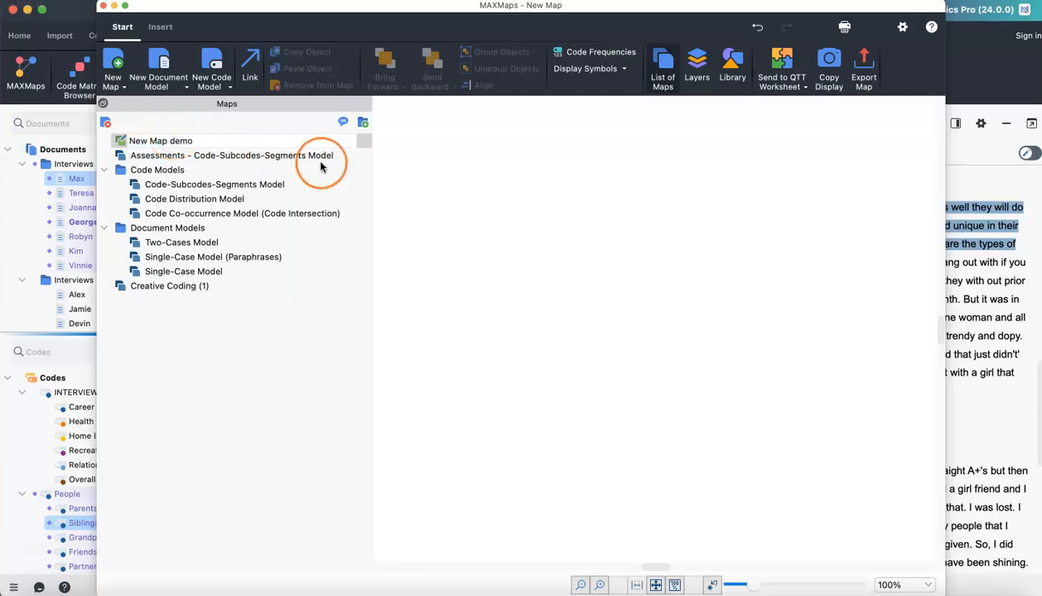
left_click(150, 143)
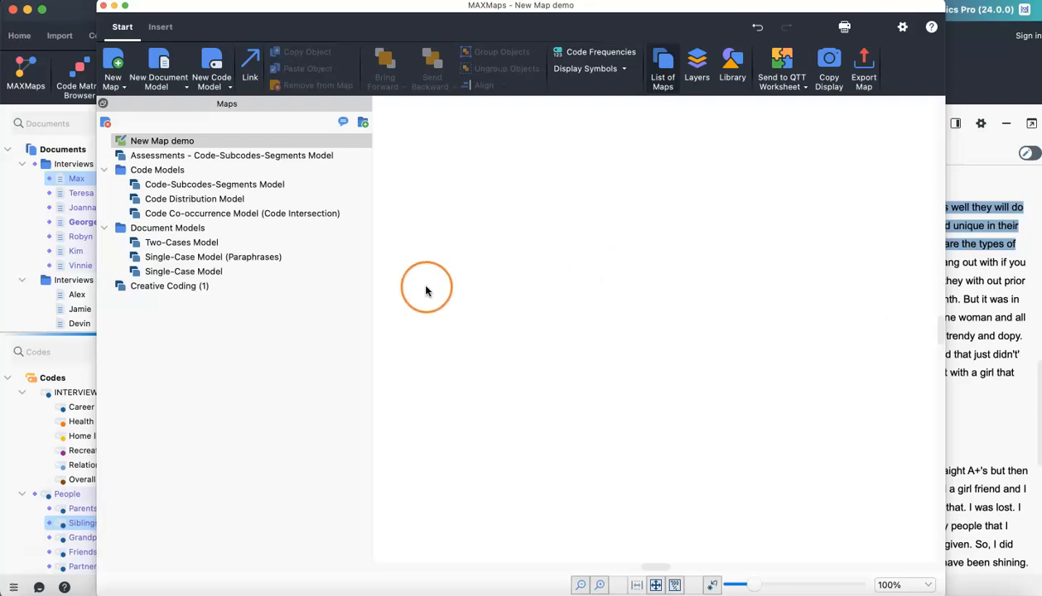
- Drag the Max document and the Career code onto the empty map canvas
left_click_drag(67, 182, 634, 303)
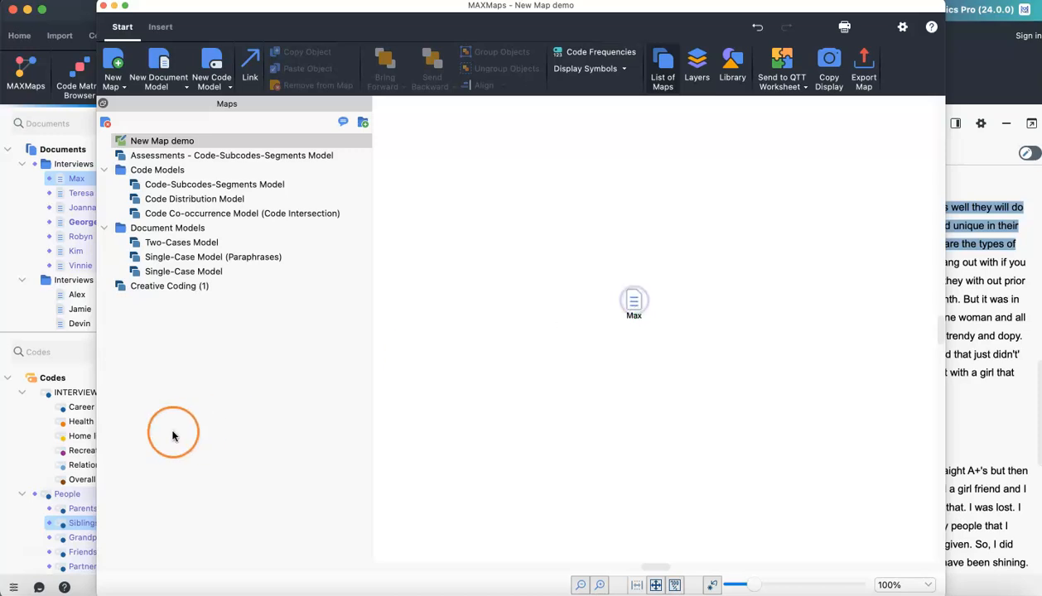
left_click_drag(81, 407, 471, 298)
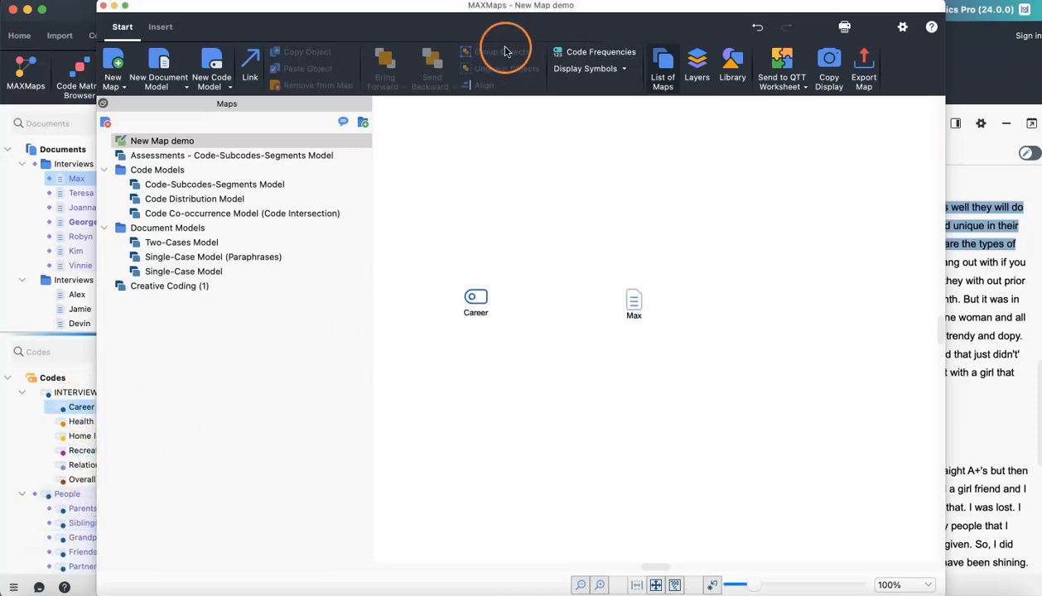
- Add the positive code and the Max document's memo to the map
left_click_drag(407, 11, 865, 108)
left_click_drag(385, 205, 940, 282)
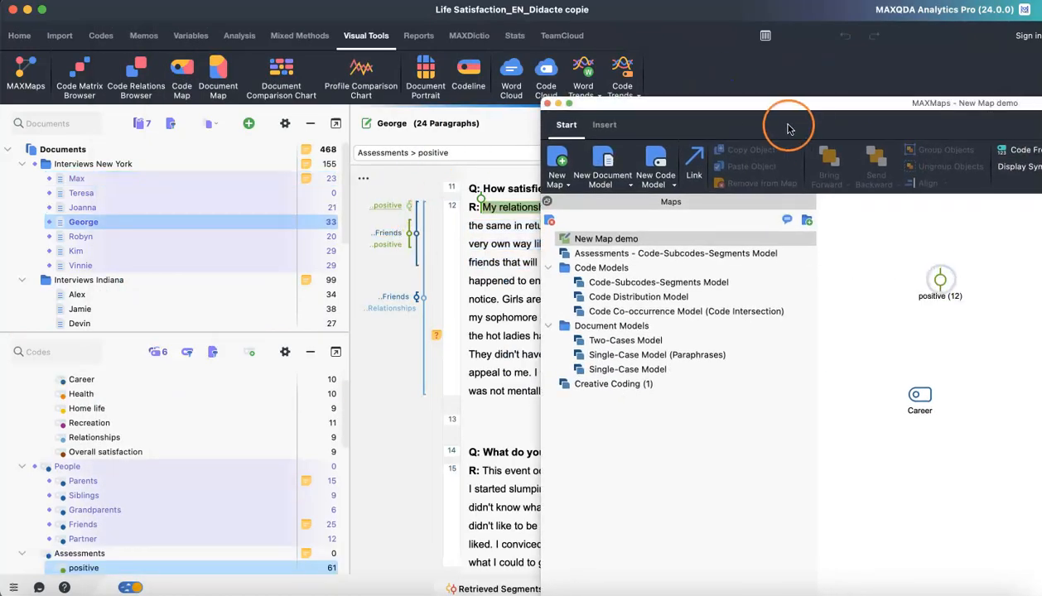
left_click_drag(302, 177, 858, 342)
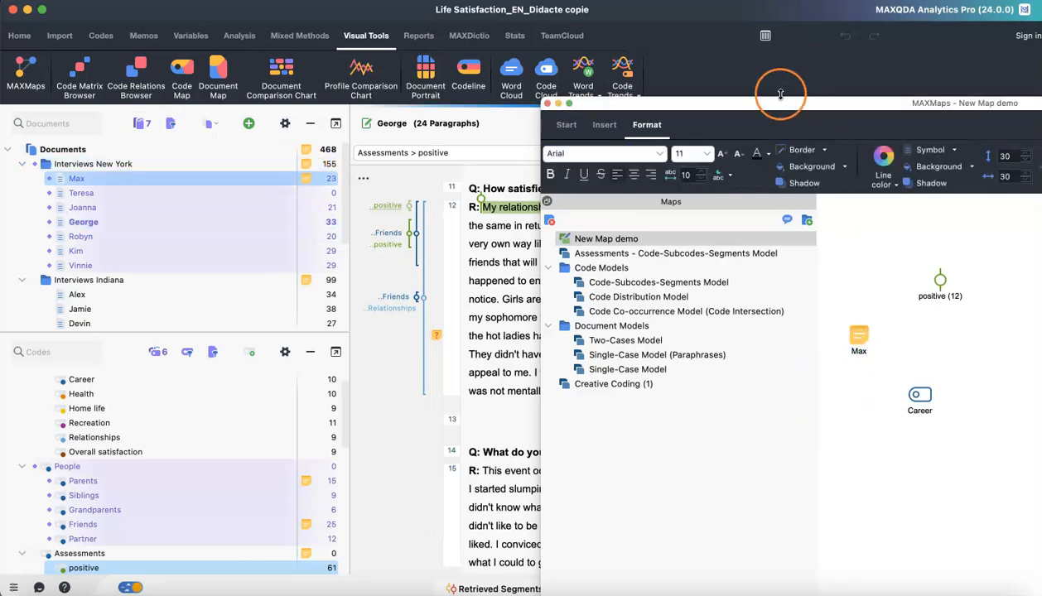
left_click_drag(775, 103, 332, 7)
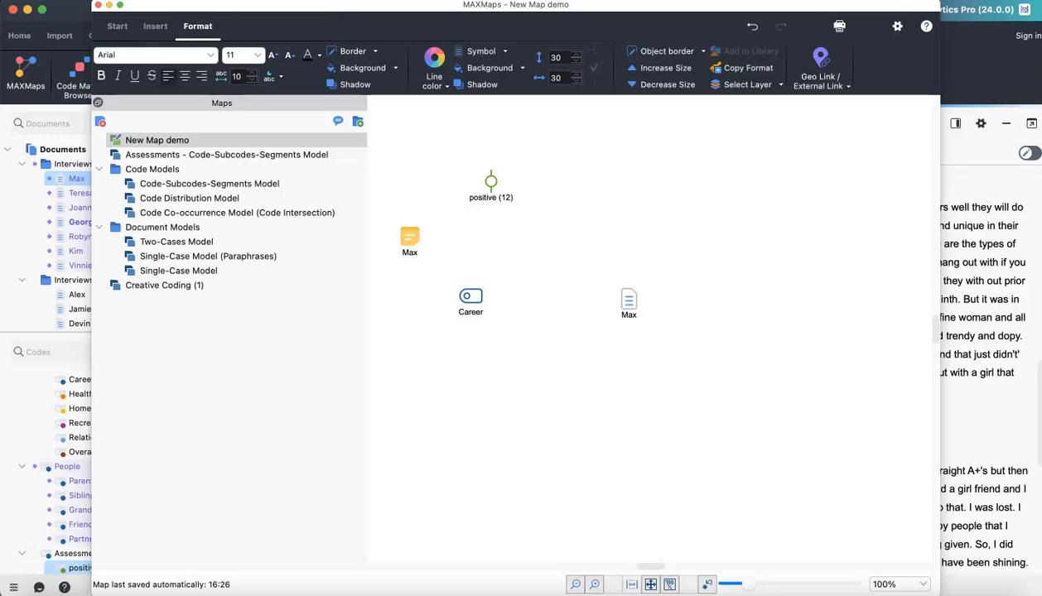
- Browse the Insert tools and the map canvas context menu options
left_click(155, 27)
left_click(157, 41)
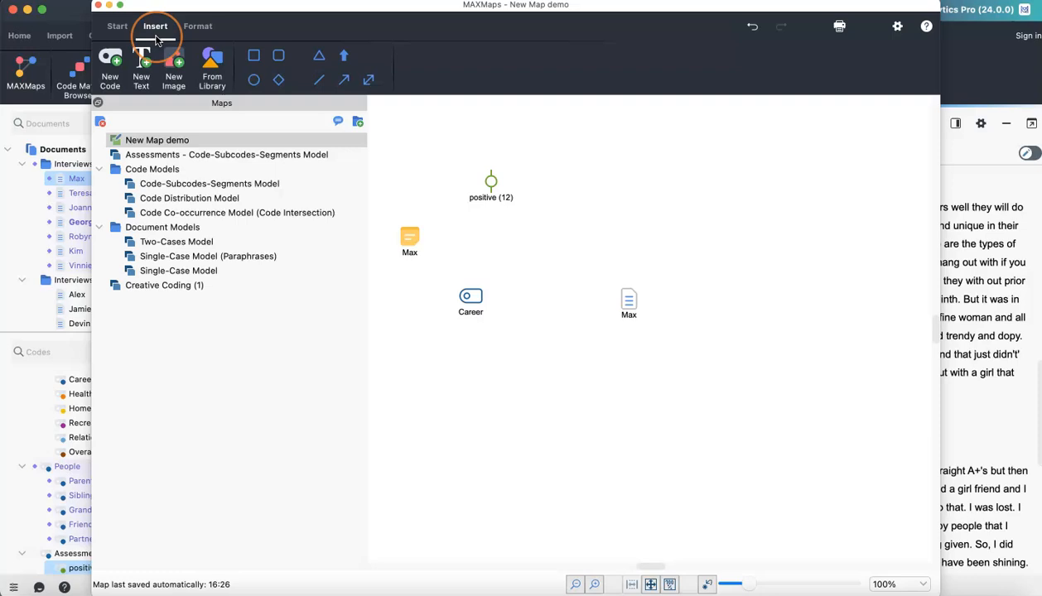
left_click(138, 78)
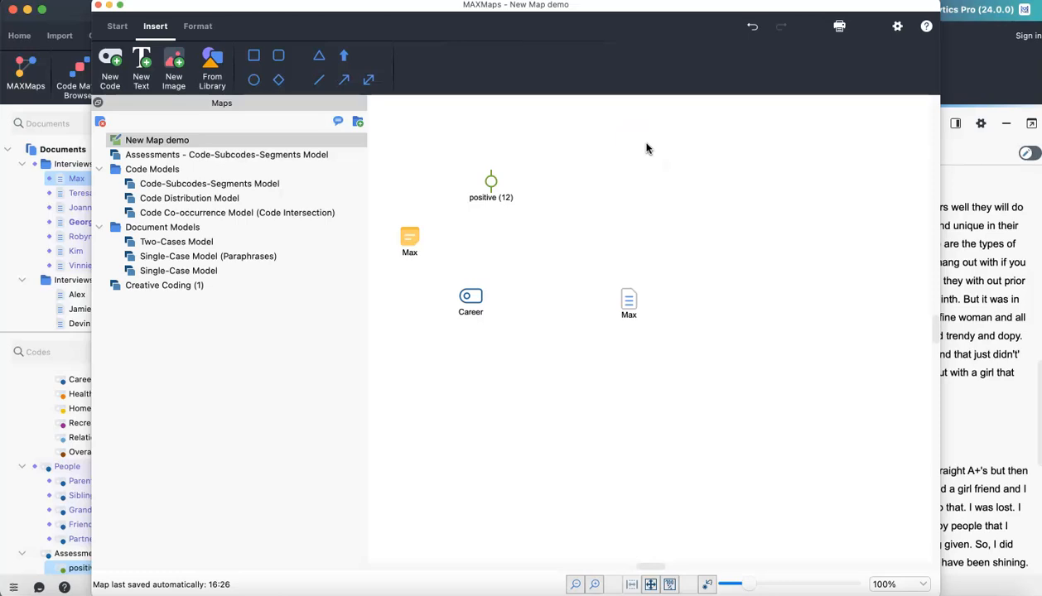
left_click(700, 195)
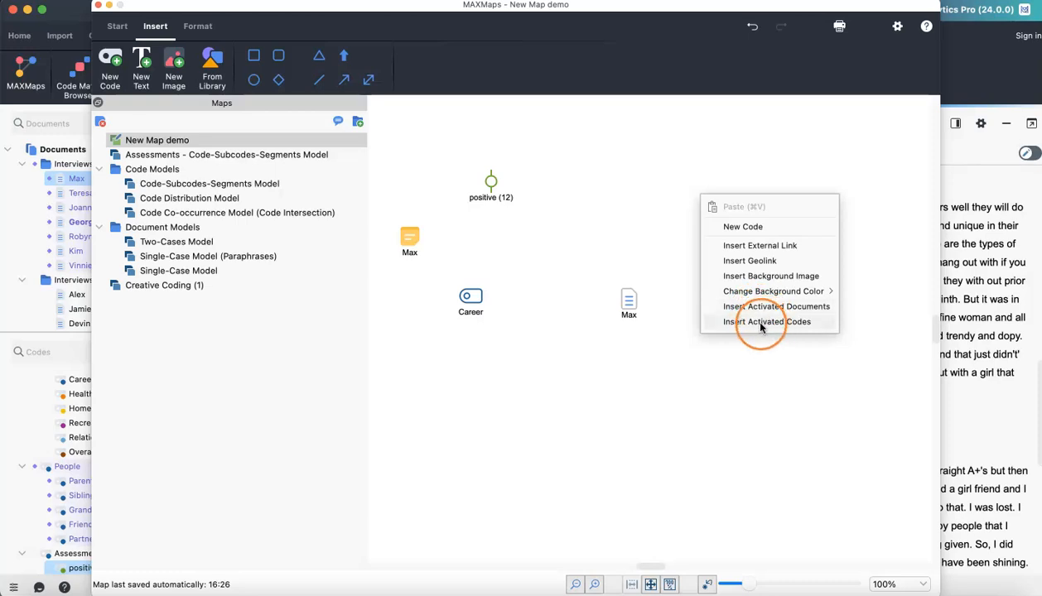
left_click(726, 398)
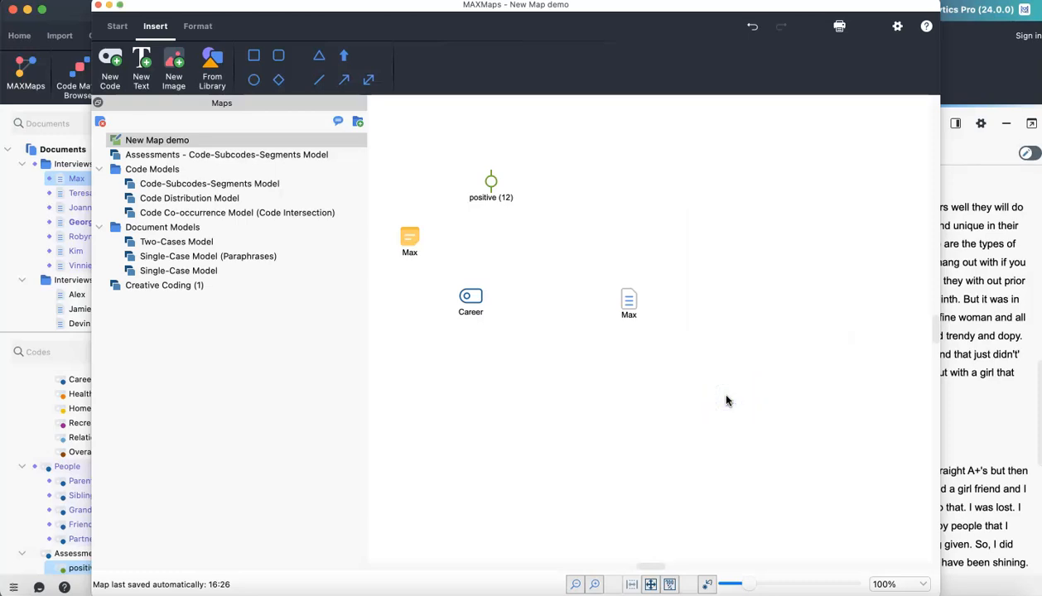
- Remove the Career code, the Max memo and the positive code from the map, leaving only Max
left_click(472, 304)
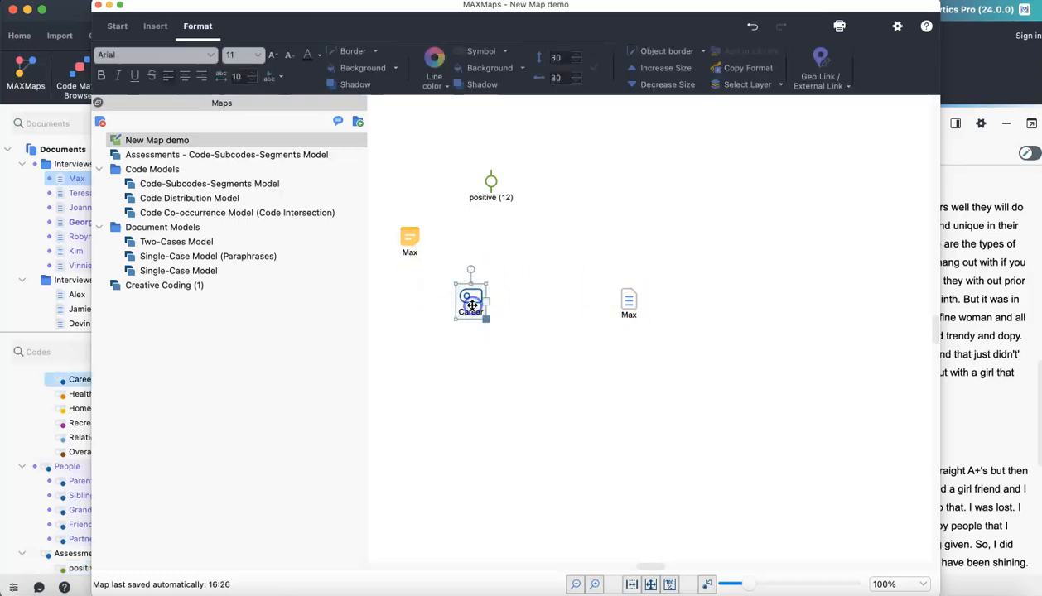
right_click(472, 304)
left_click(495, 264)
left_click(409, 242)
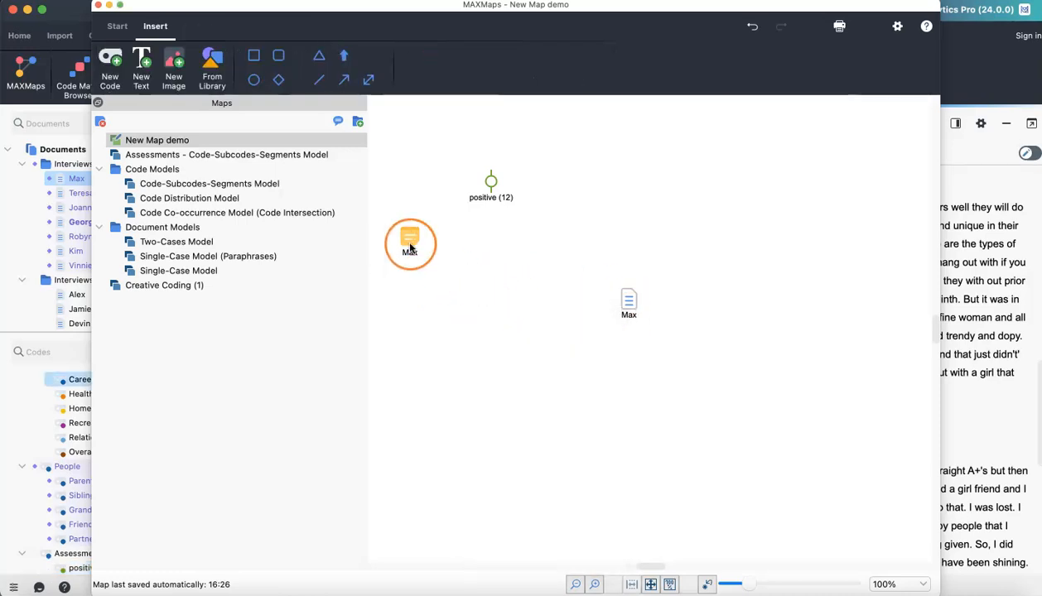
right_click(409, 244)
left_click(459, 274)
left_click(491, 184)
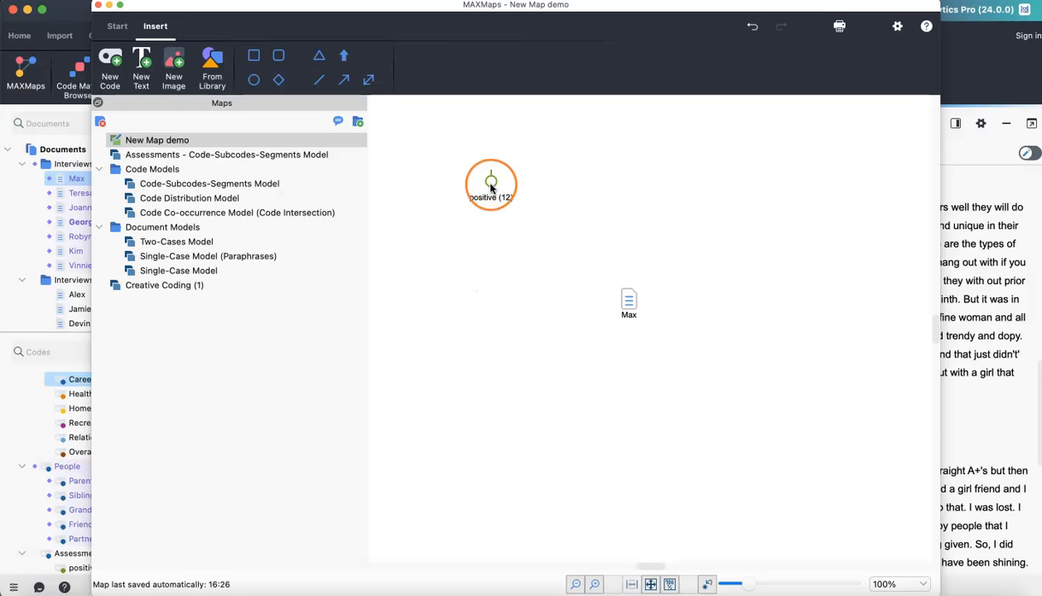
right_click(491, 187)
left_click(550, 211)
left_click(725, 323)
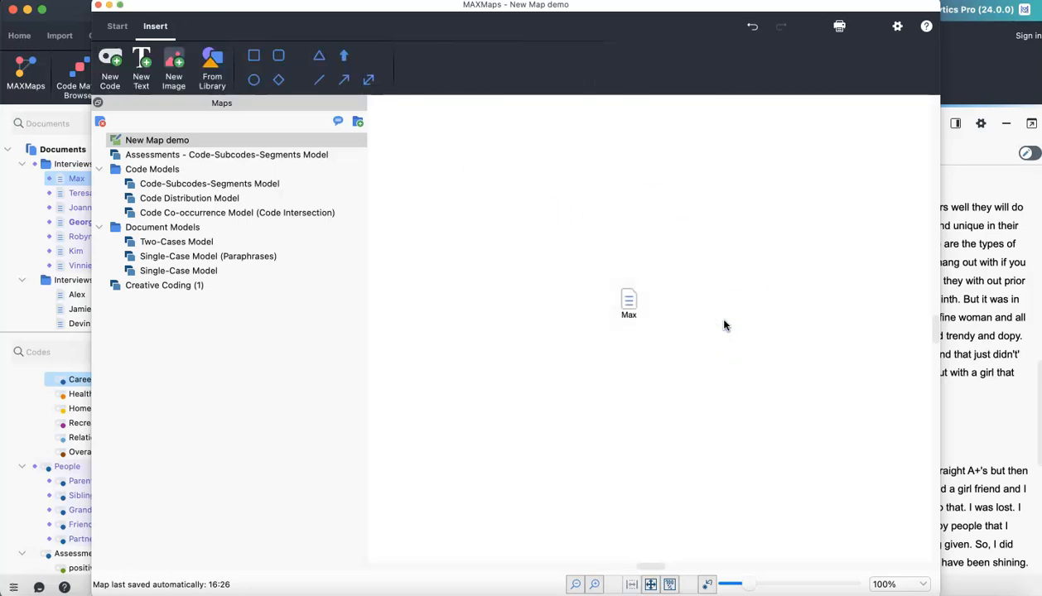
- Import the activated codes linked to the Max document into the map
left_click(503, 295)
left_click(629, 301)
right_click(630, 302)
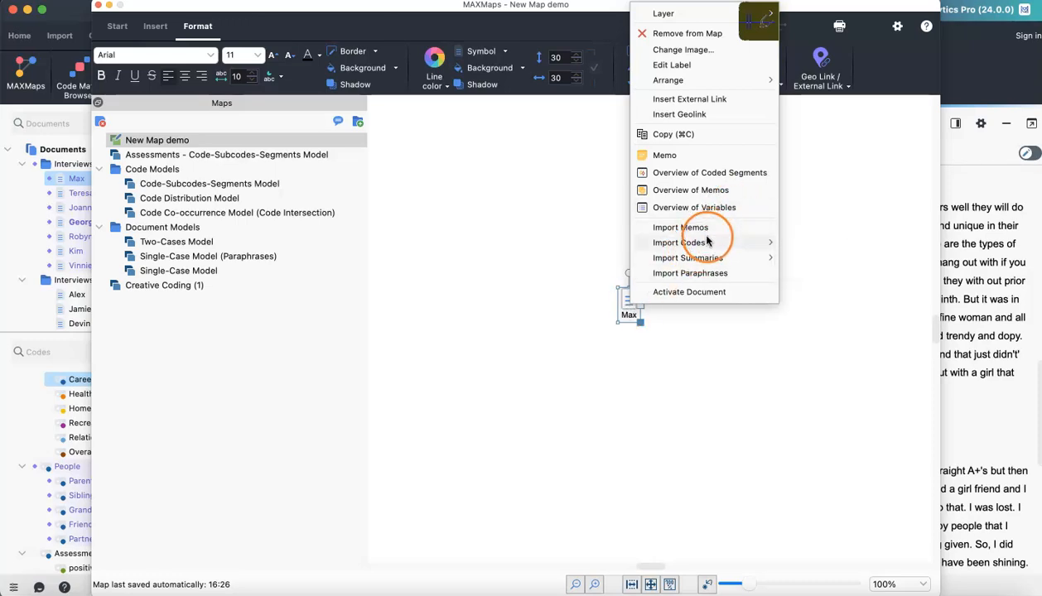
mouse_move(708, 245)
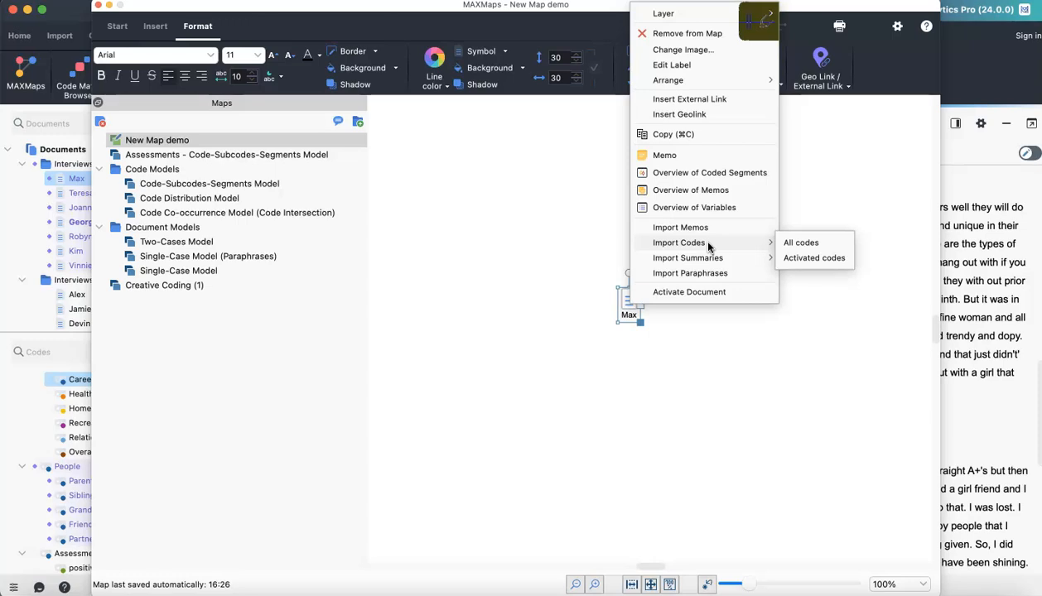
left_click(810, 259)
- Move the Siblings, Friends, Partner and Parents codes closer around the Max document
left_click(916, 304)
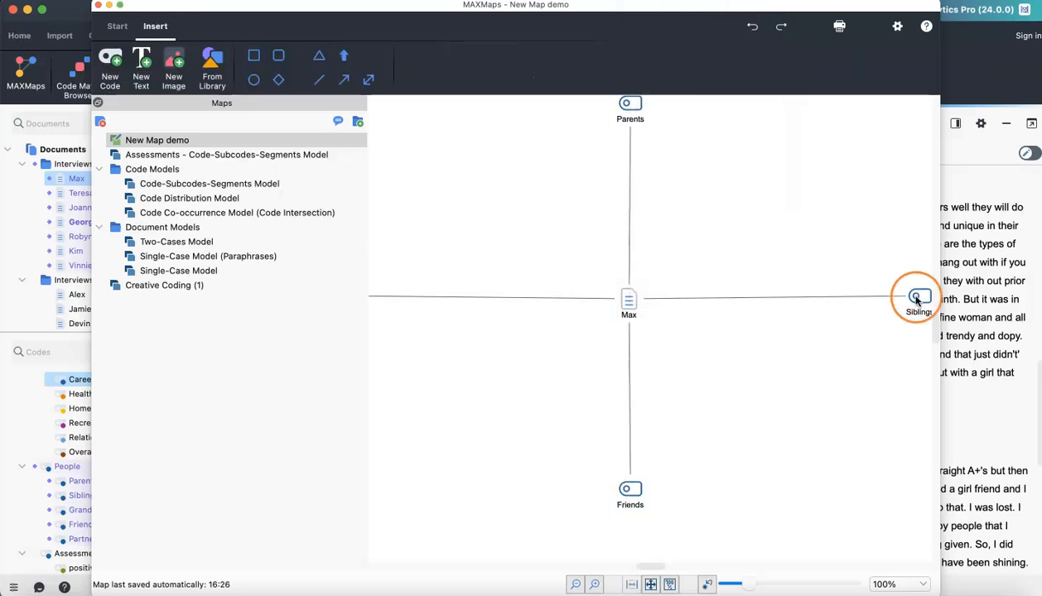
left_click_drag(916, 304, 735, 305)
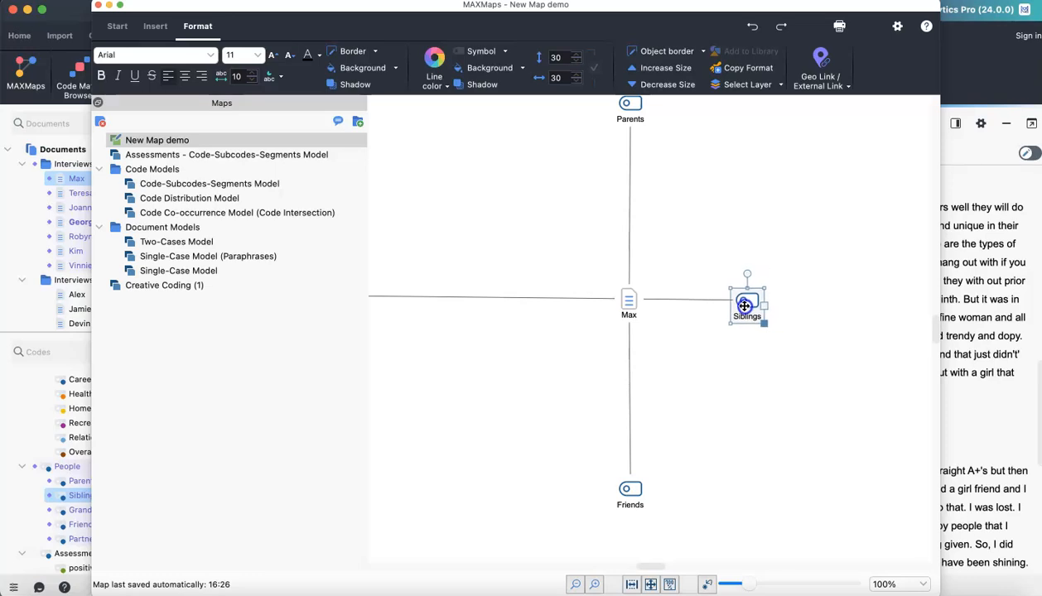
left_click_drag(627, 491, 627, 378)
left_click_drag(425, 325, 606, 323)
left_click_drag(715, 131, 706, 253)
left_click(614, 225)
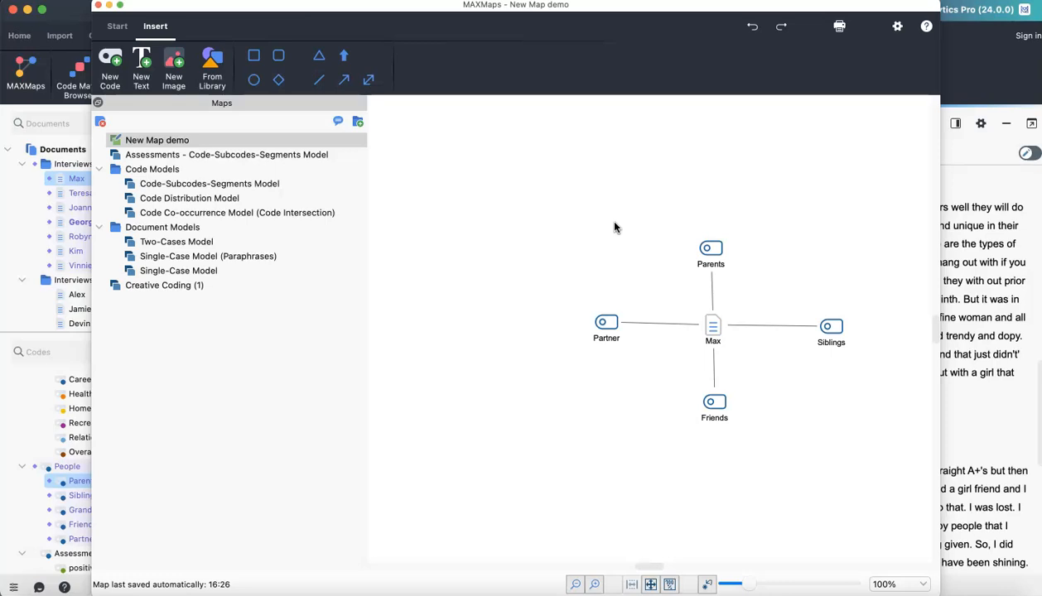
left_click_drag(712, 225, 766, 230)
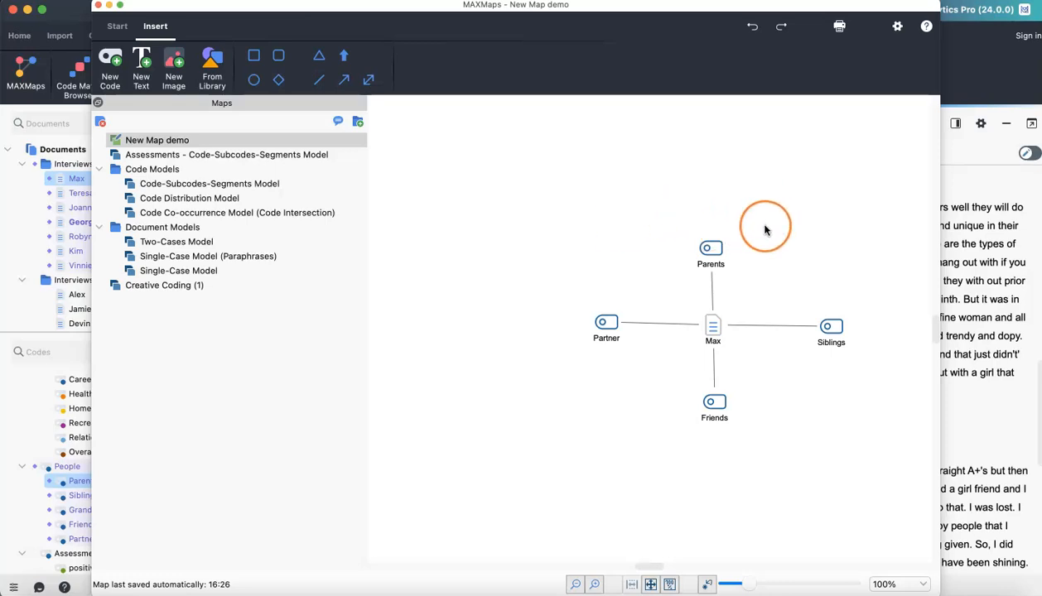
- Import the coded segments of the Friends code into the map, 10 segments by highest weight score with coded-text labels
right_click(715, 411)
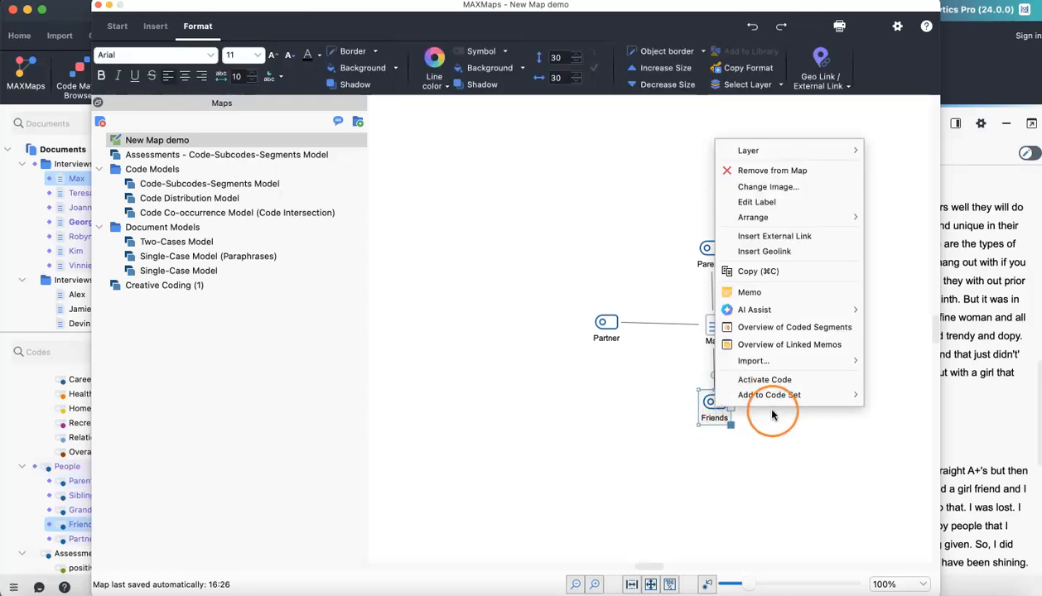
mouse_move(794, 367)
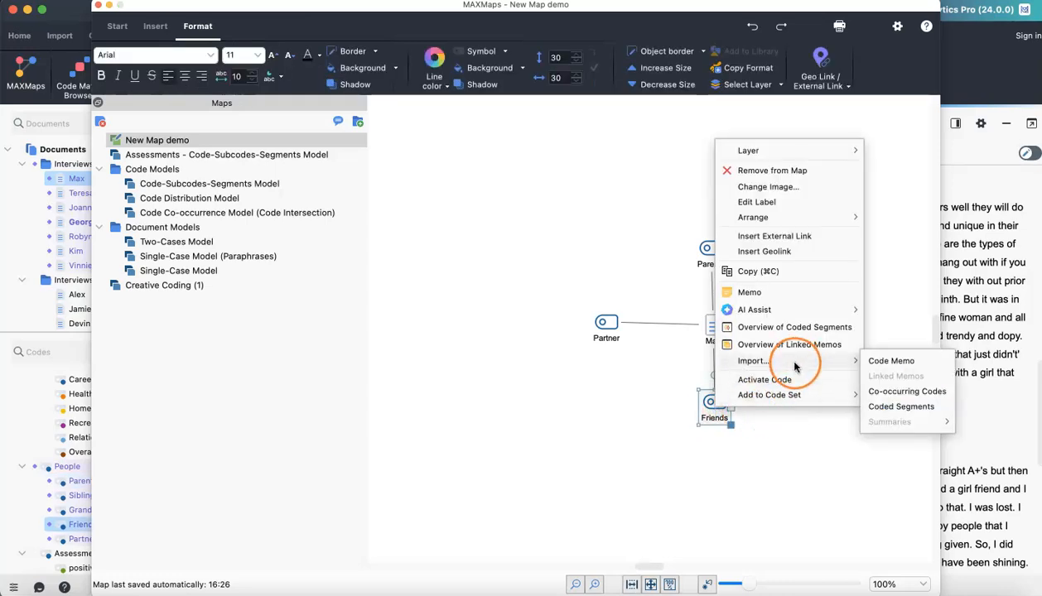
left_click(927, 406)
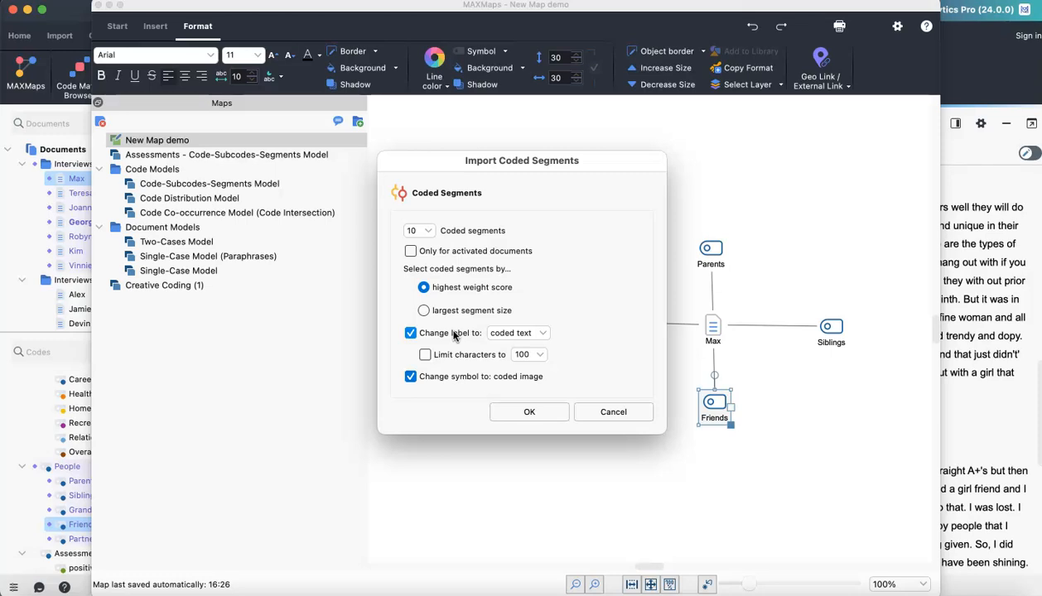
left_click(529, 414)
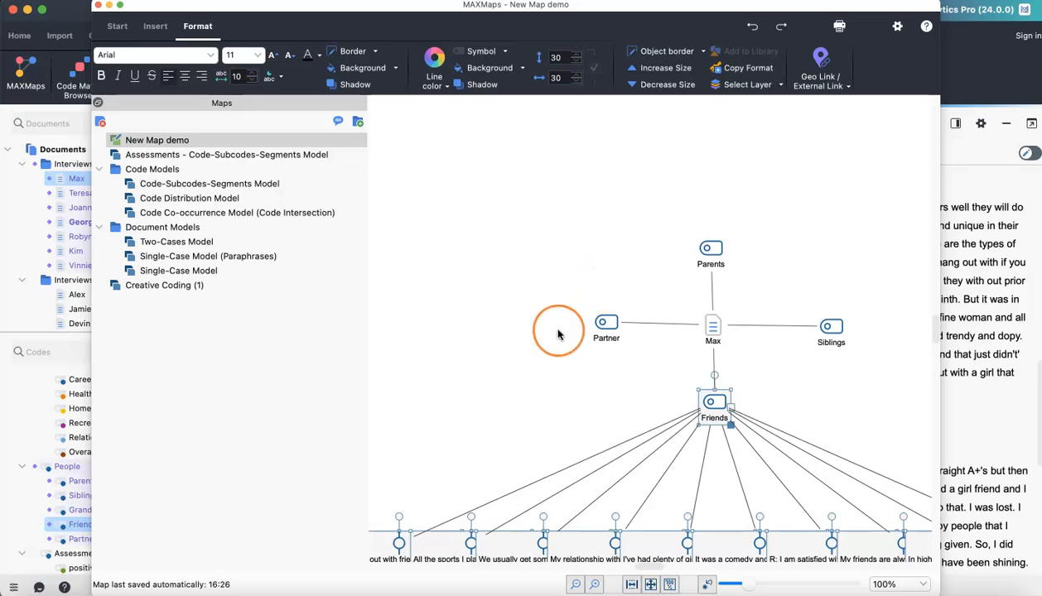
- Spread out the imported Friends segments so their texts no longer overlap
scroll(549, 348, "down", 2)
scroll(538, 336, "down", 5)
scroll(513, 431, "left", 3)
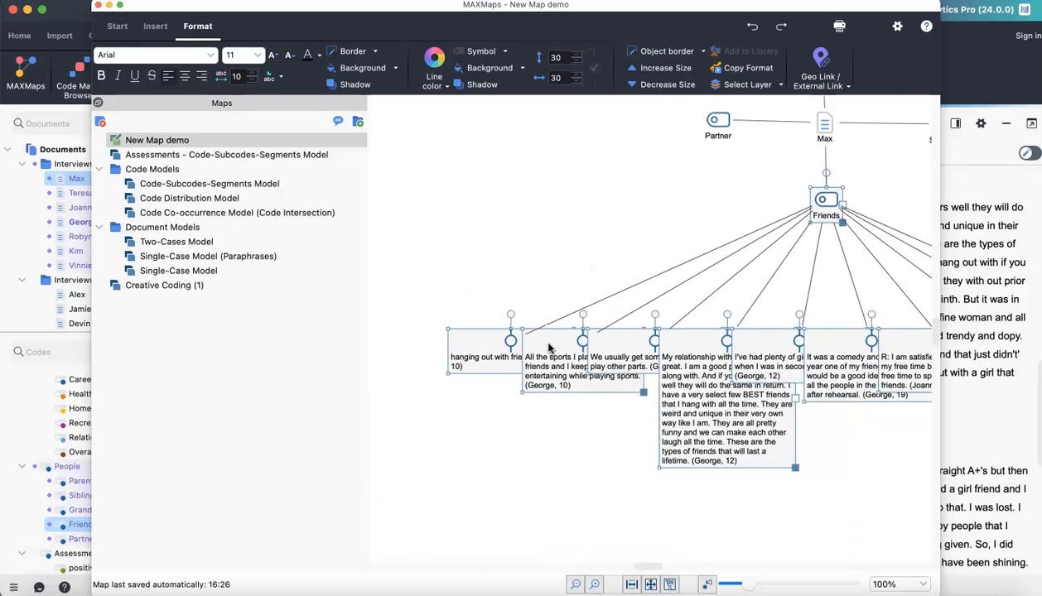
left_click_drag(474, 356, 444, 246)
left_click_drag(534, 377, 449, 319)
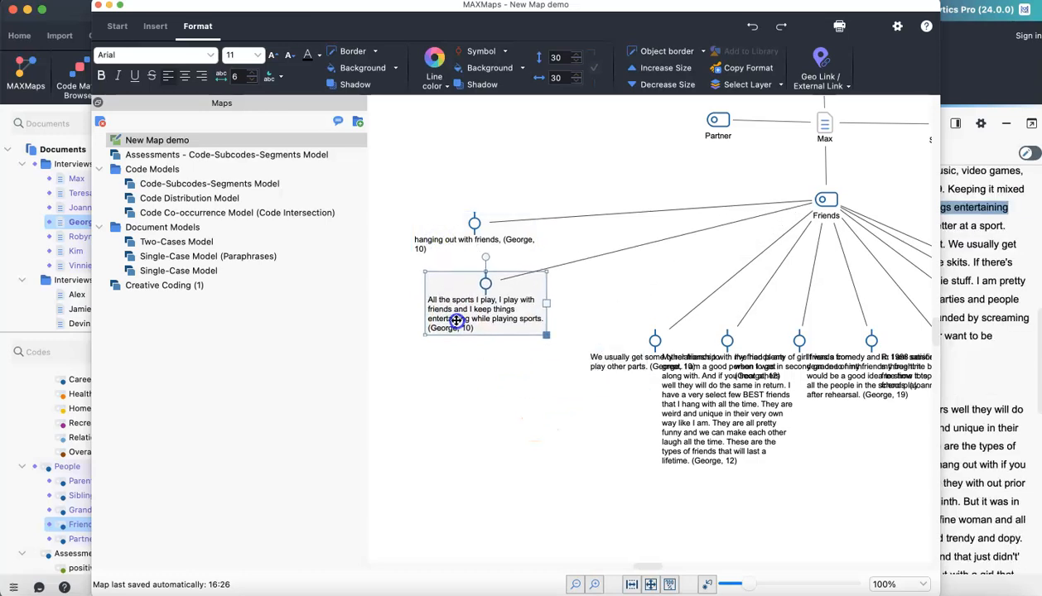
left_click_drag(600, 365, 483, 375)
left_click_drag(674, 419, 597, 464)
left_click_drag(735, 361, 750, 474)
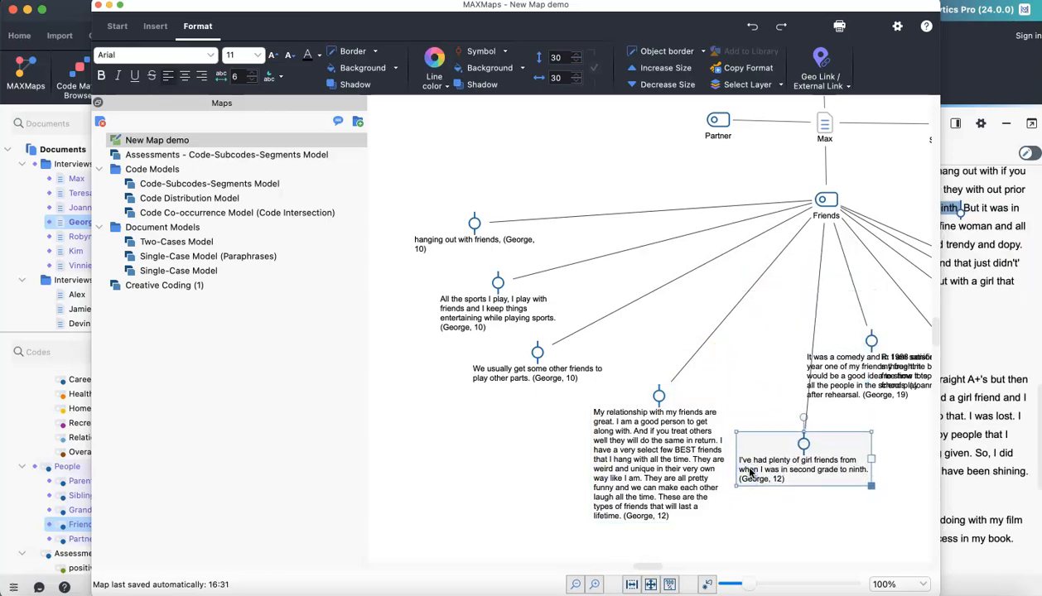
- Import the coded segments of the Siblings code without changing their labels to coded text
left_click(772, 259)
scroll(776, 170, "right", 8)
left_click(576, 320)
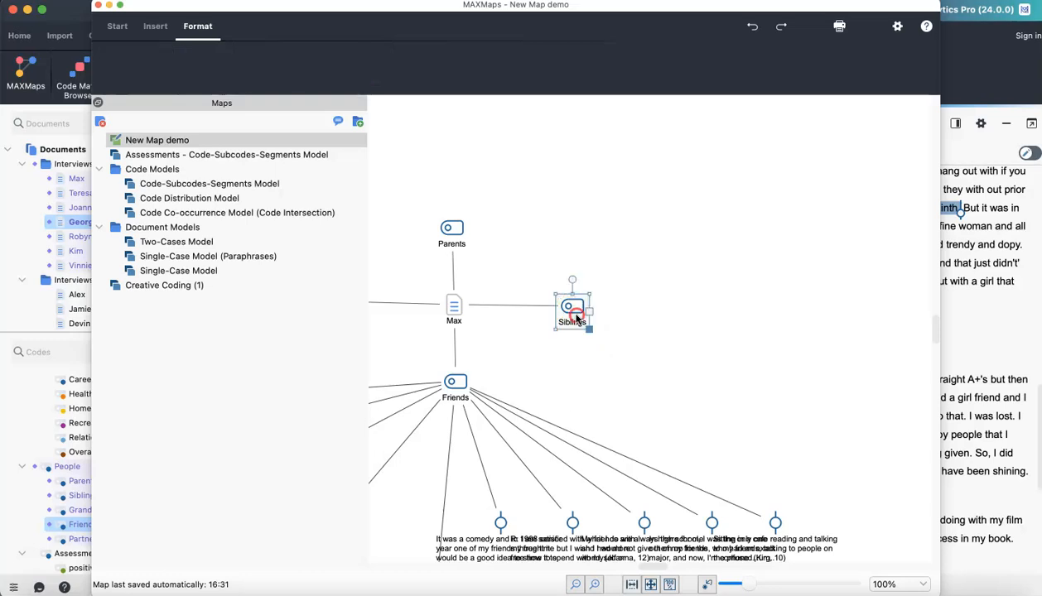
right_click(577, 320)
mouse_move(687, 538)
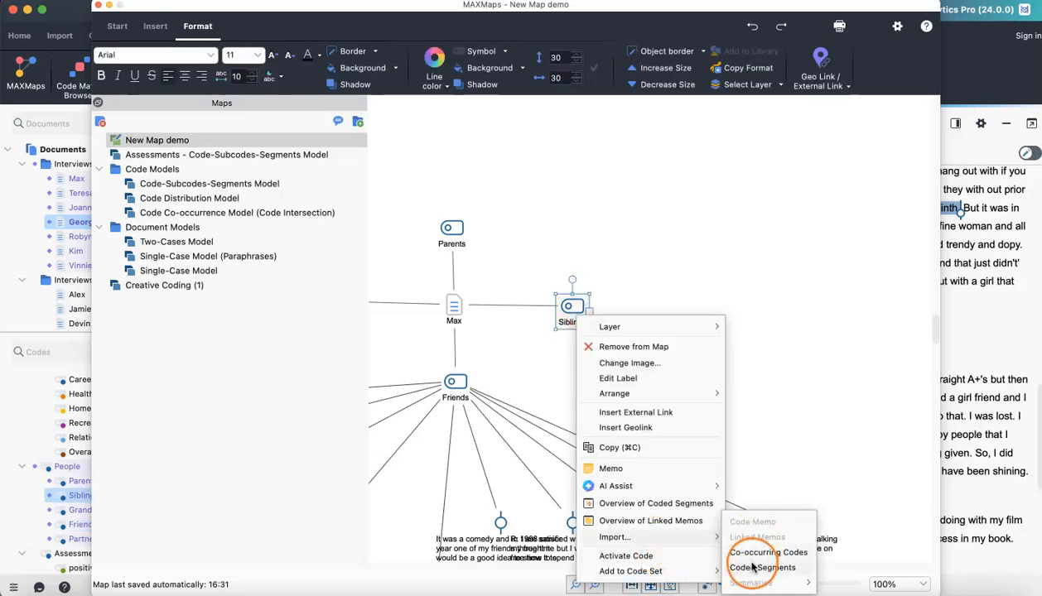
left_click(752, 567)
left_click(410, 333)
left_click(510, 411)
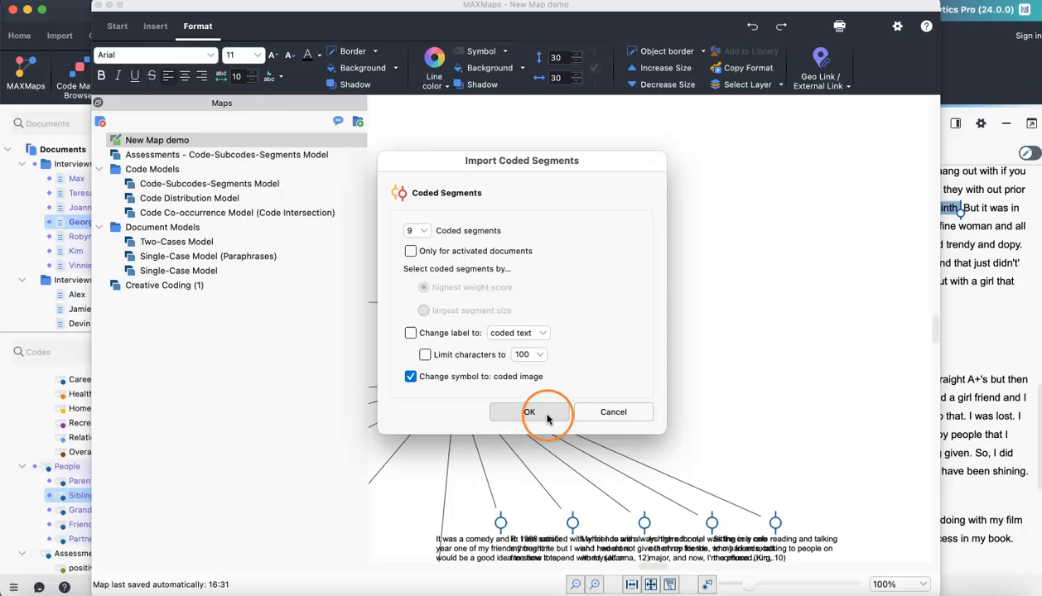
left_click(693, 299)
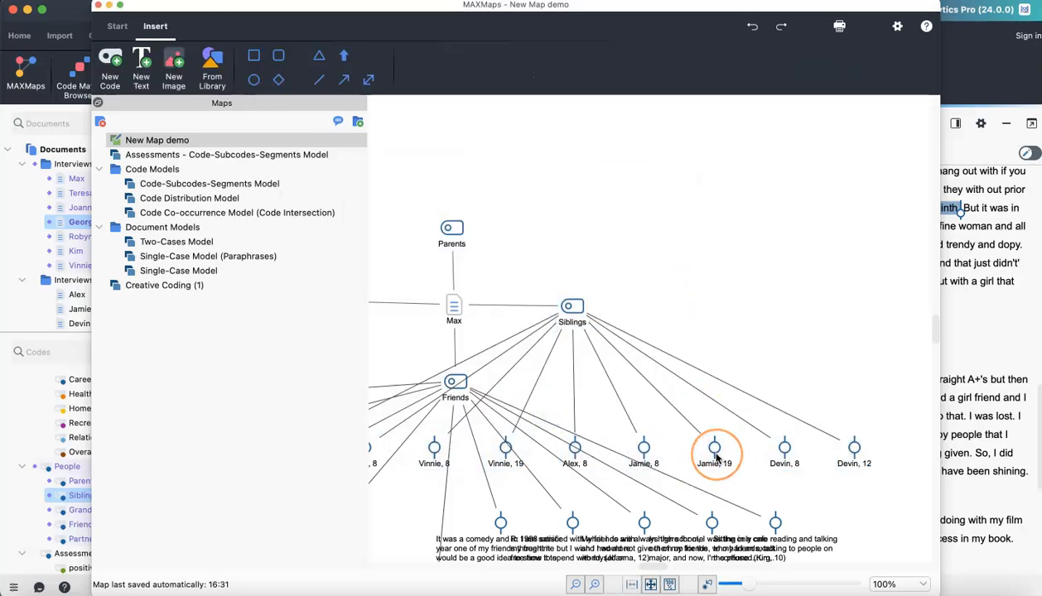
- Preview one Siblings segment and undo the Siblings segment import
mouse_move(717, 457)
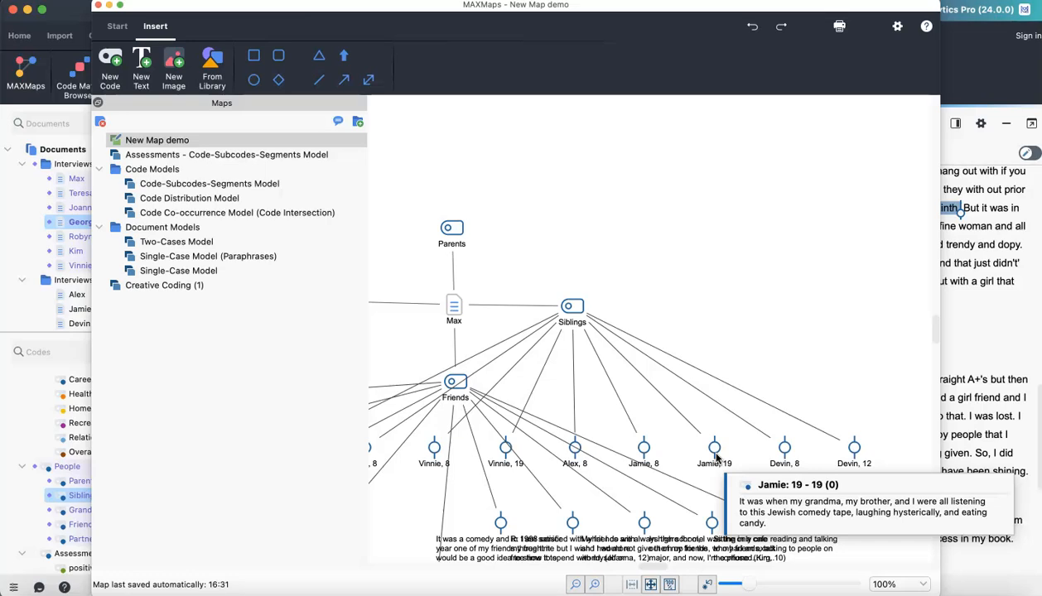
left_click(725, 293)
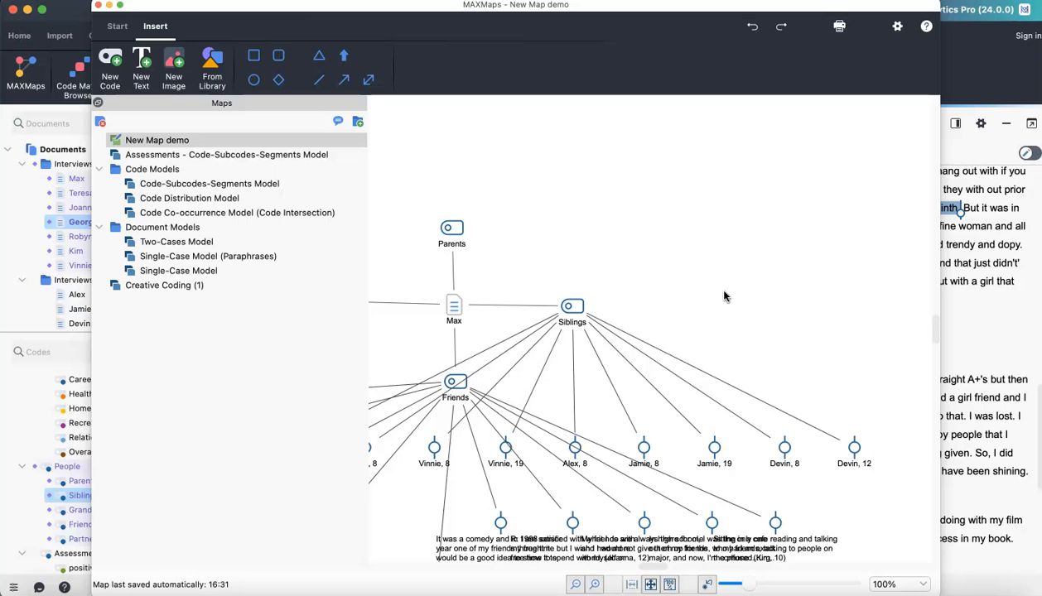
left_click(704, 265)
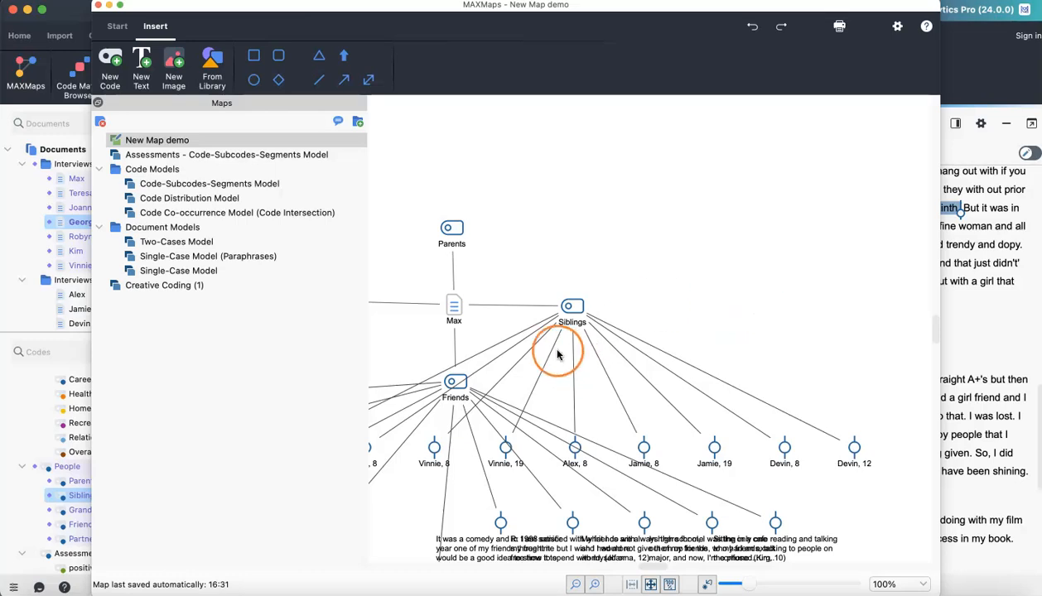
left_click(751, 30)
- Draw a free arrow from Parents toward Partner and move it clear of the codes
scroll(544, 221, "left", 4)
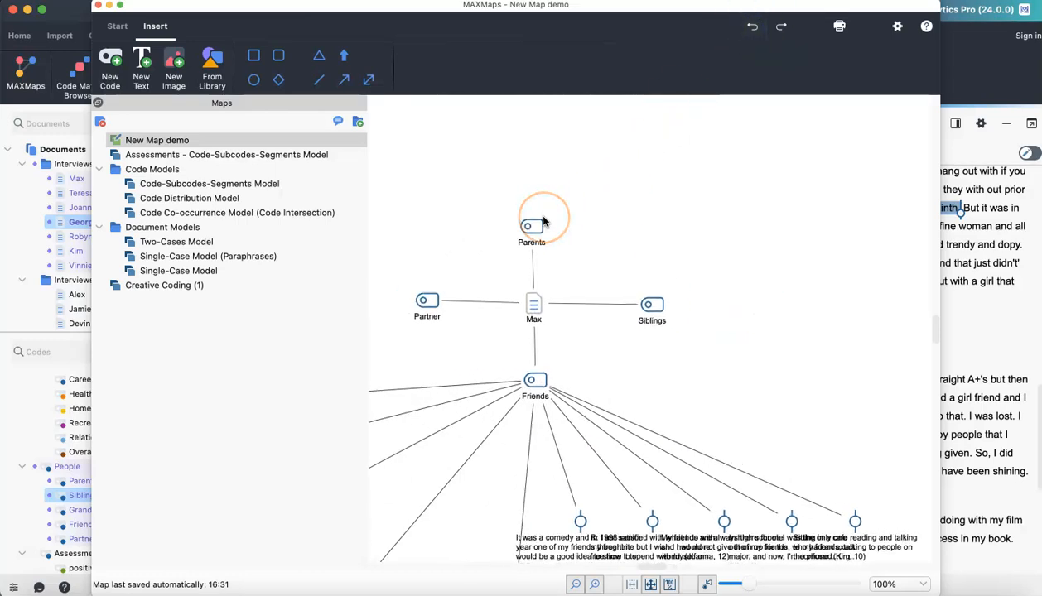
scroll(544, 221, "left", 2)
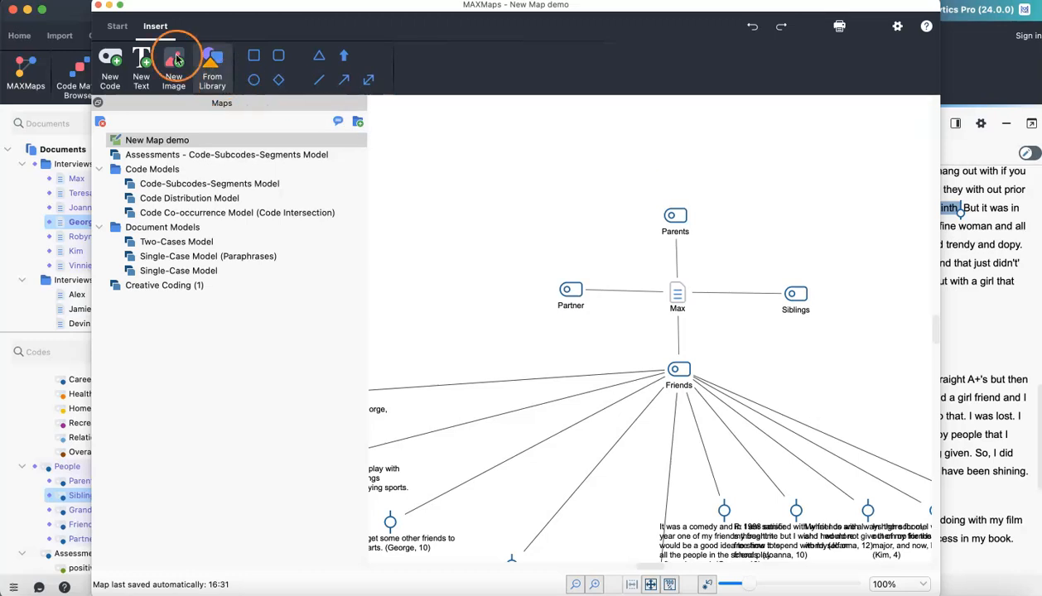
left_click(343, 79)
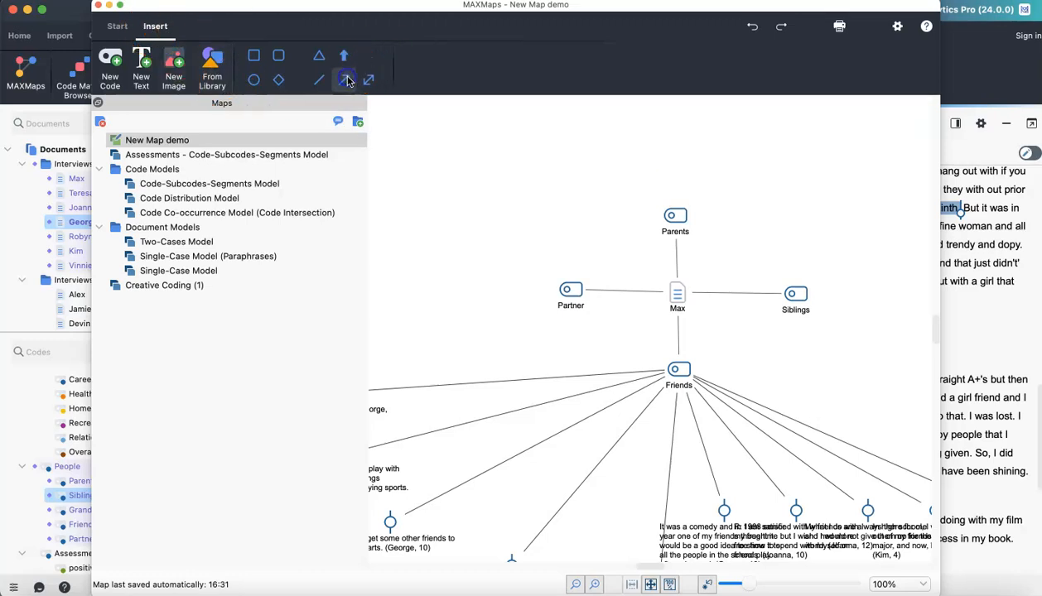
left_click_drag(648, 221, 571, 276)
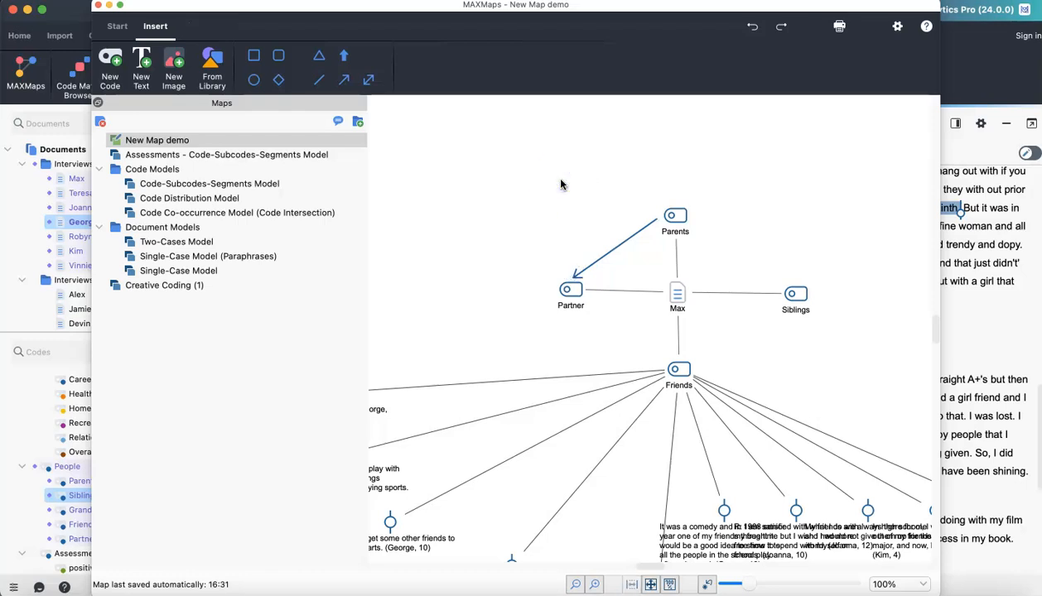
left_click(118, 26)
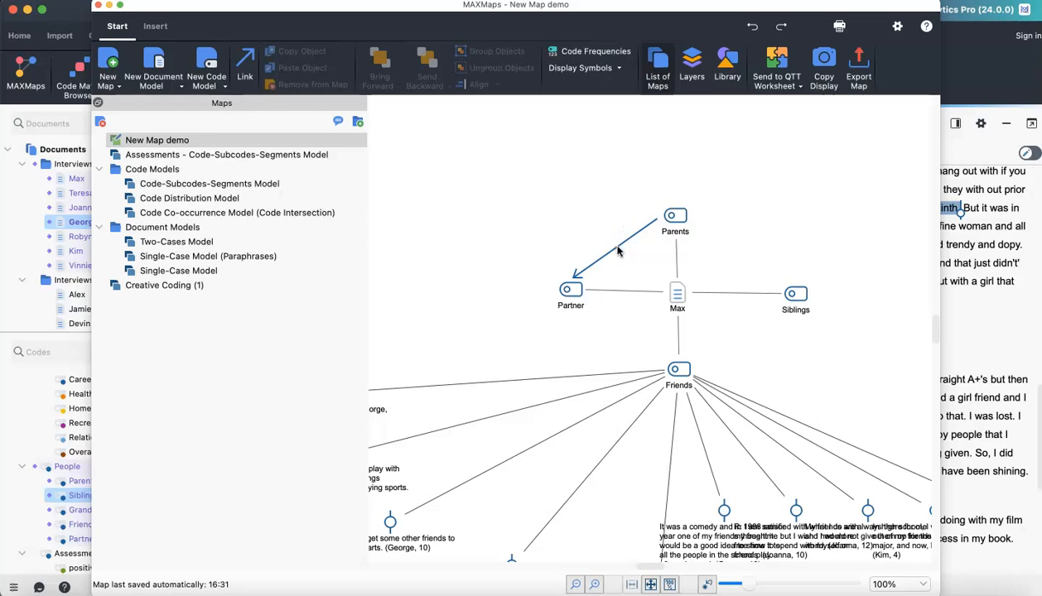
left_click_drag(616, 251, 542, 184)
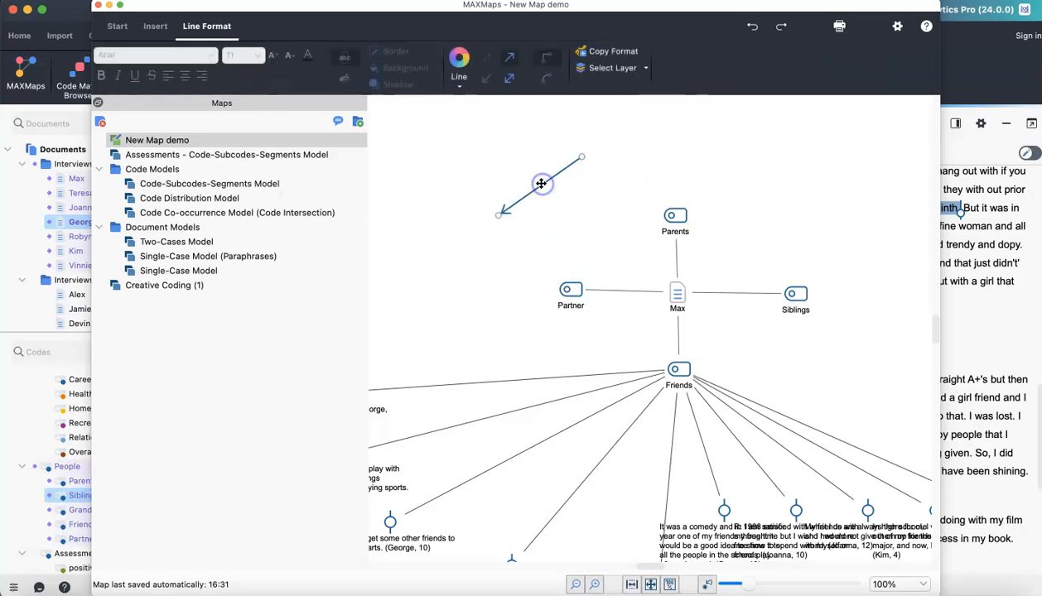
- Link the Parents code to the Partner code with the Link tool
left_click(116, 25)
left_click(253, 73)
left_click(504, 235)
left_click(264, 82)
left_click(242, 71)
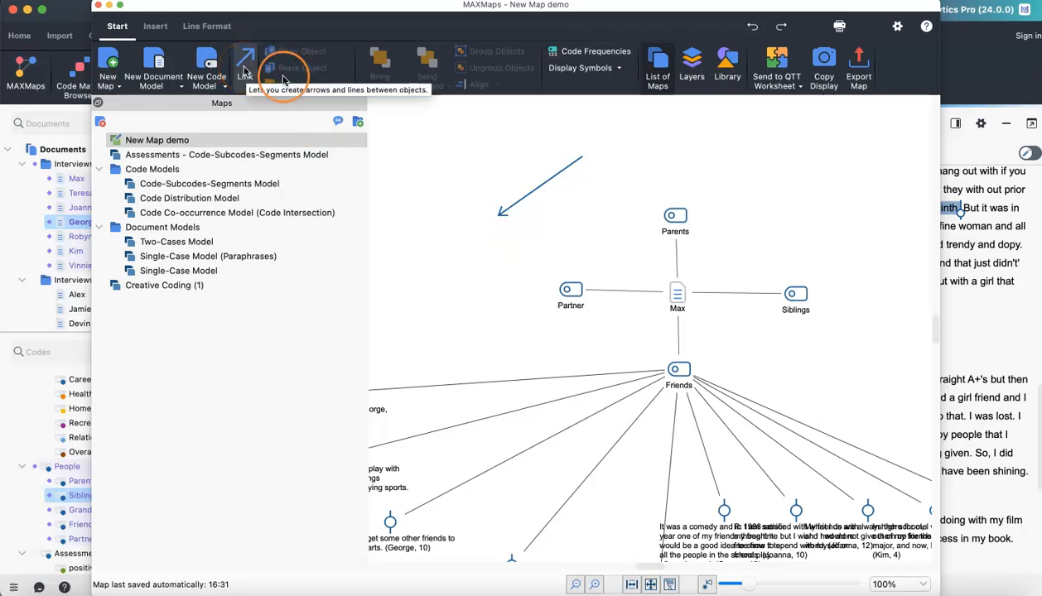
left_click(674, 217)
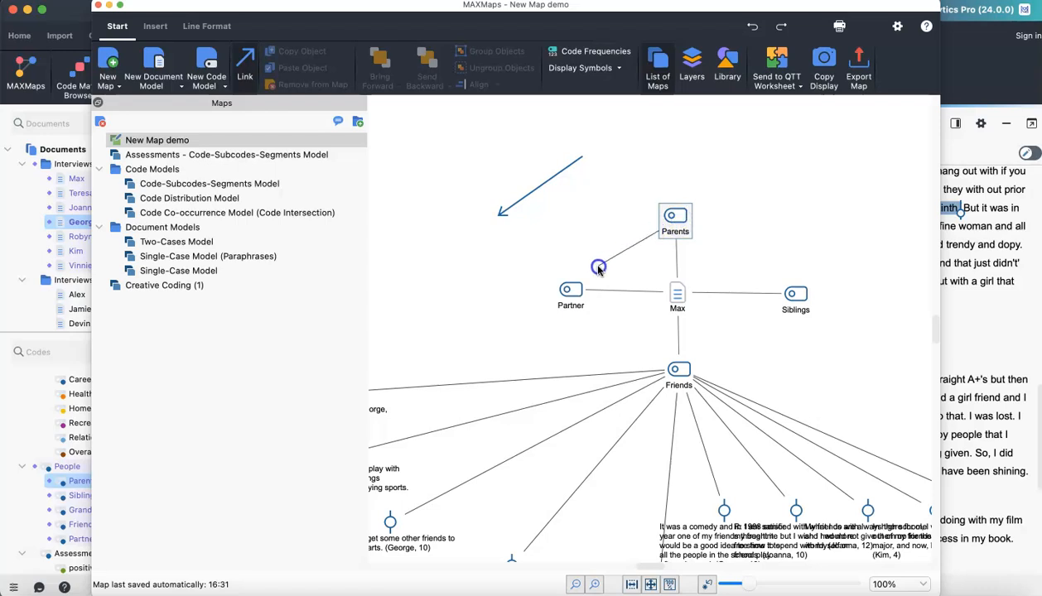
left_click(572, 294)
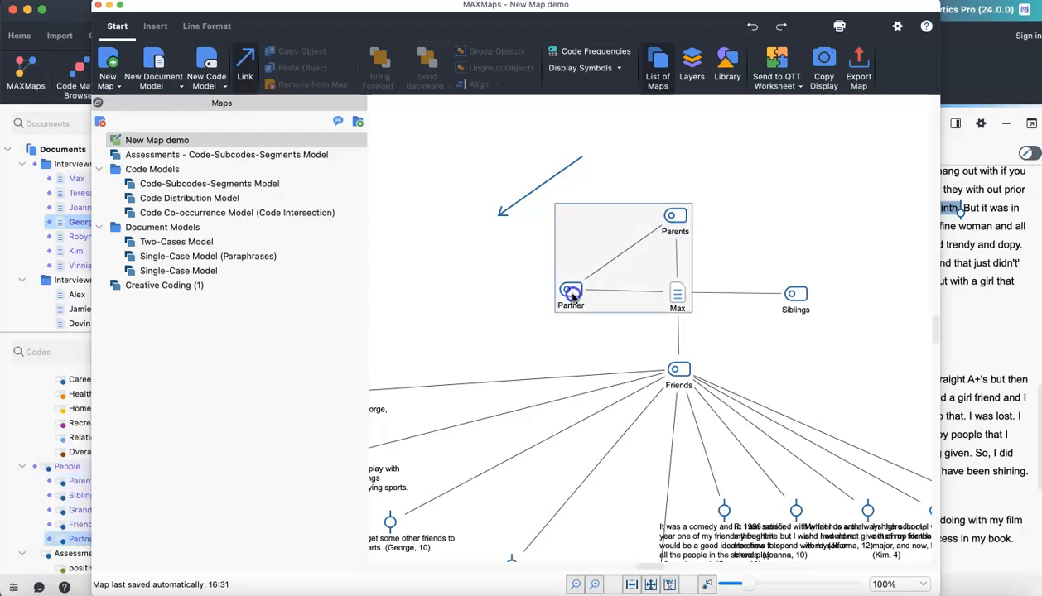
- Select the Parents code, view its memo tip and nudge it slightly upward
left_click(663, 230)
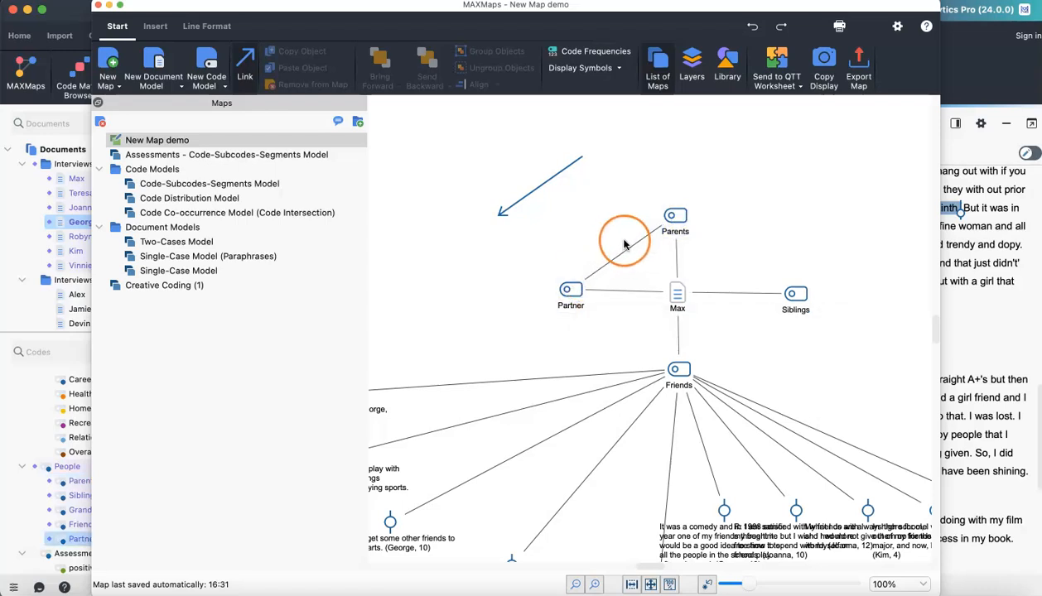
left_click(677, 219)
left_click(246, 66)
mouse_move(672, 214)
left_mouse_down()
mouse_move(764, 182)
mouse_move(673, 219)
mouse_move(670, 101)
mouse_move(664, 205)
mouse_move(698, 176)
mouse_move(693, 143)
mouse_move(684, 217)
mouse_move(674, 212)
left_mouse_up()
left_click(763, 196)
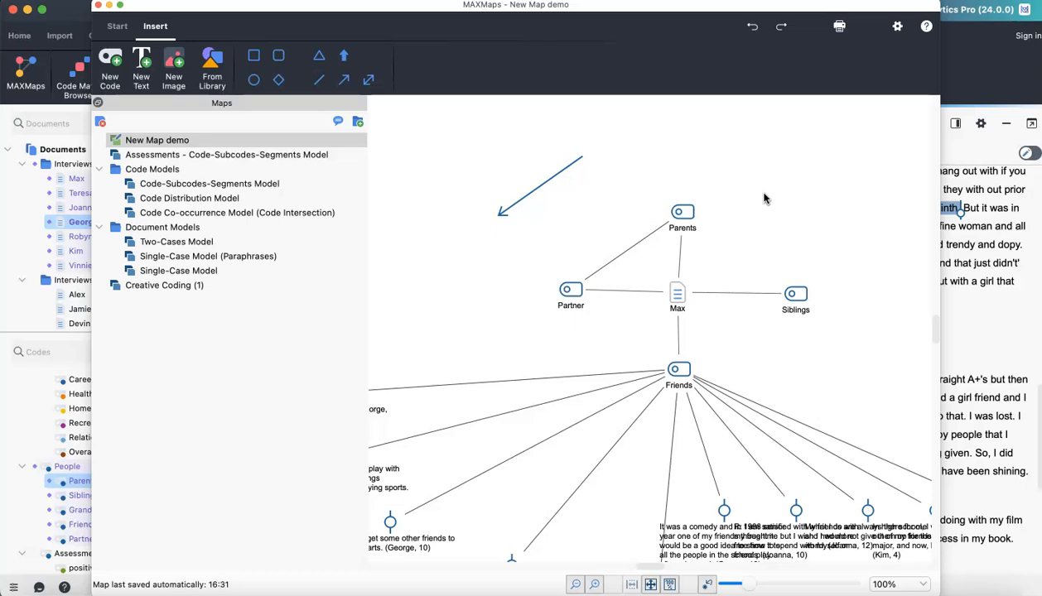
left_click(735, 175)
- Inspect the symbol display options of the Parents code and fit the whole map into view
left_click(162, 20)
left_click(412, 151)
left_click(679, 221)
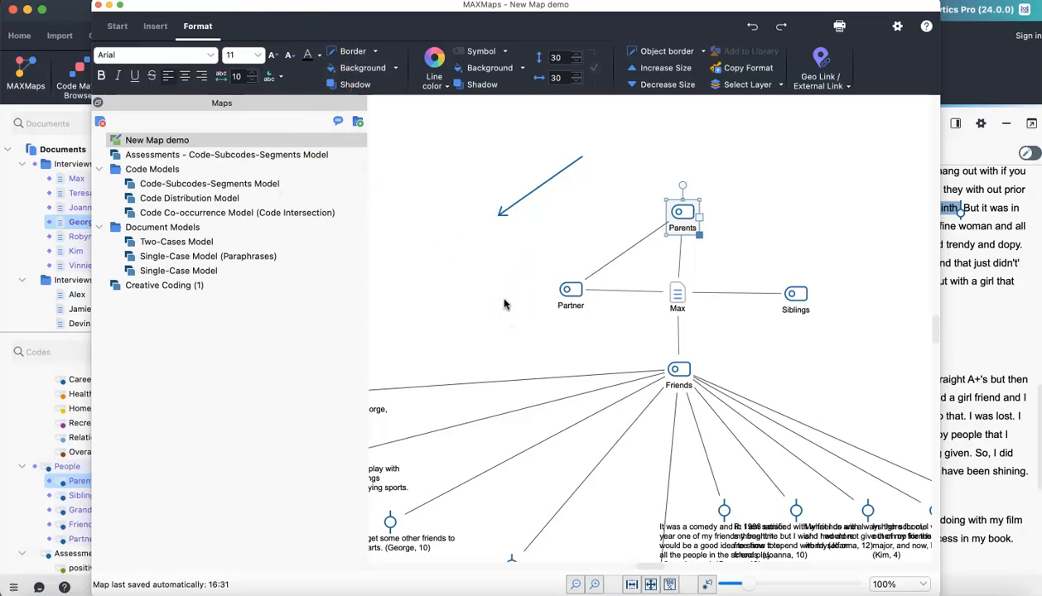
left_click(464, 182)
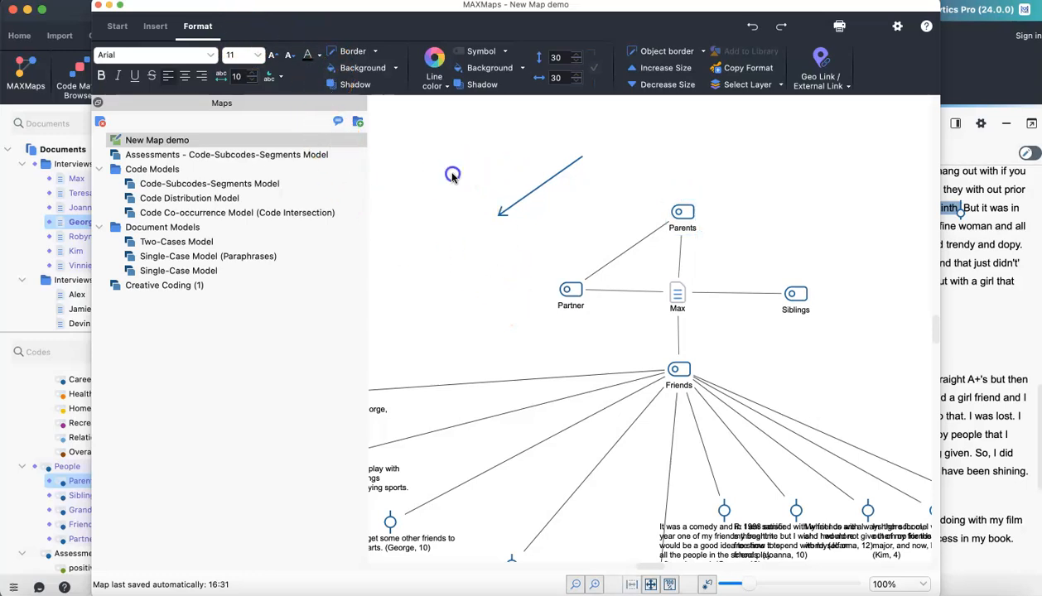
left_click(155, 26)
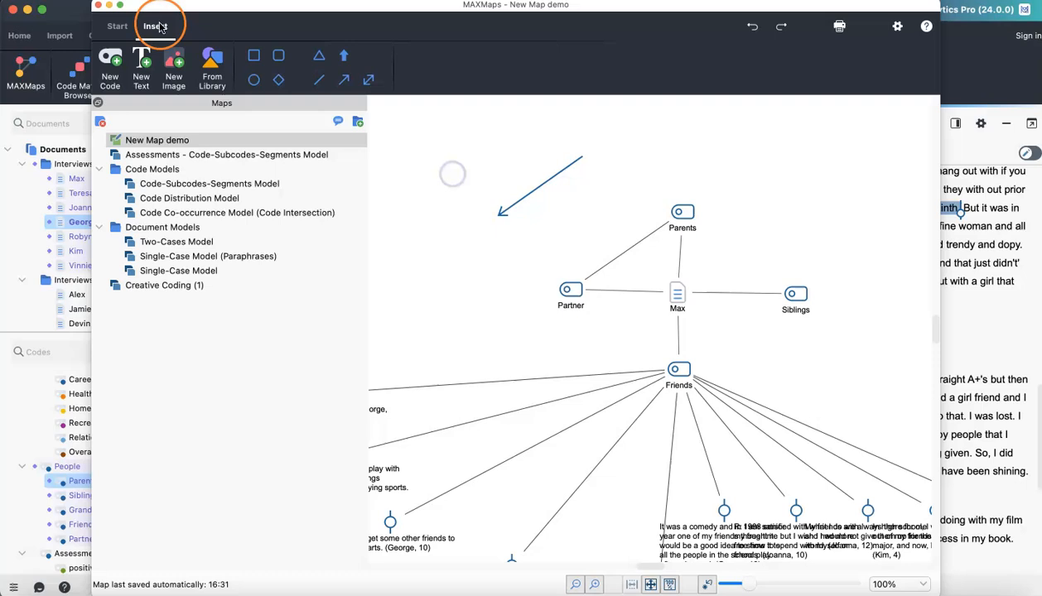
left_click(680, 217)
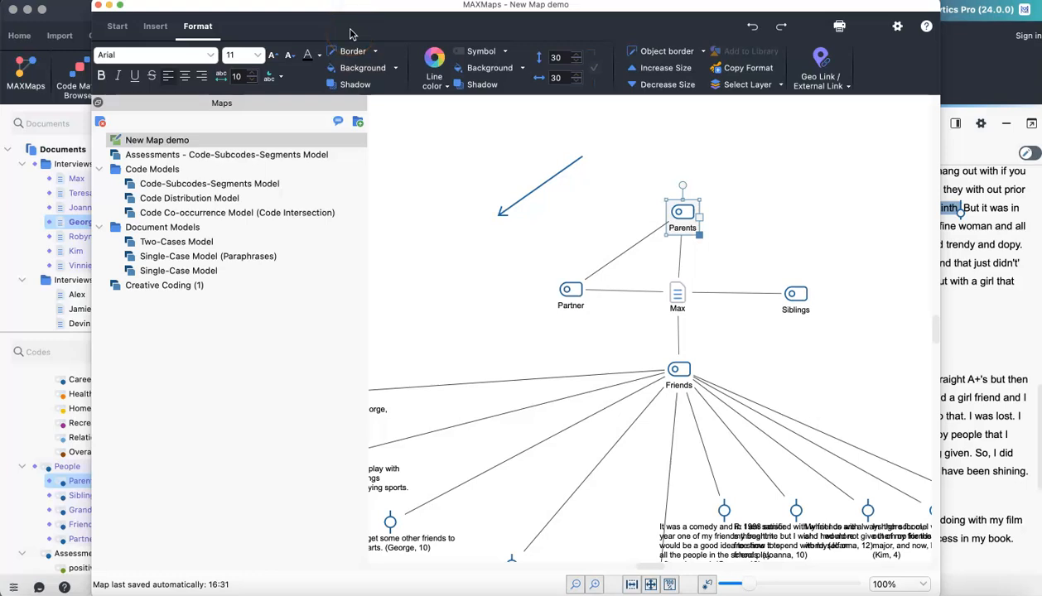
left_click(505, 53)
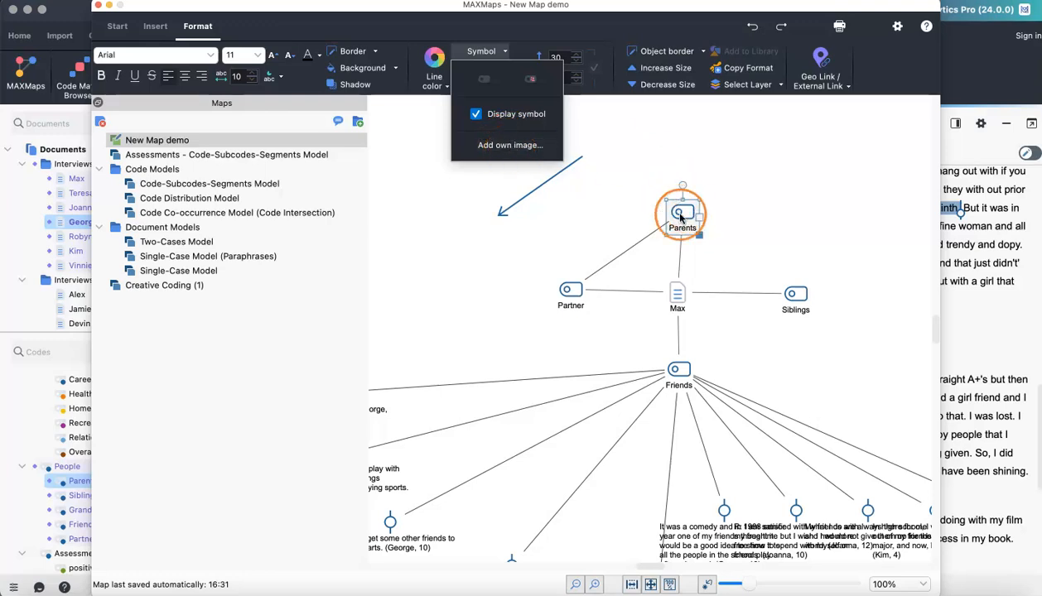
left_click(735, 150)
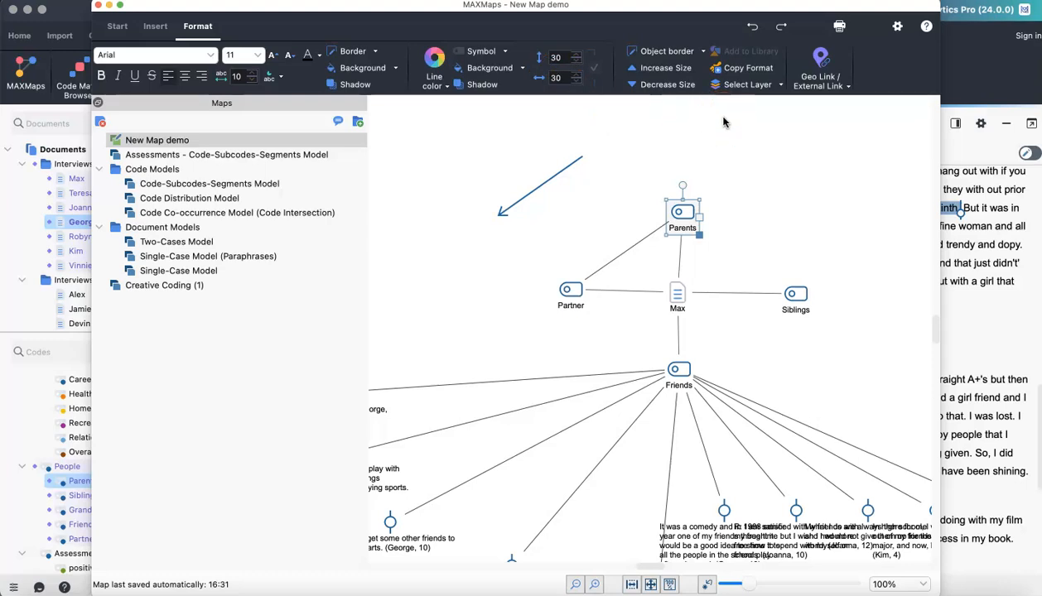
left_click(681, 188)
mouse_move(680, 190)
left_mouse_down()
mouse_move(726, 195)
mouse_move(676, 174)
left_mouse_up()
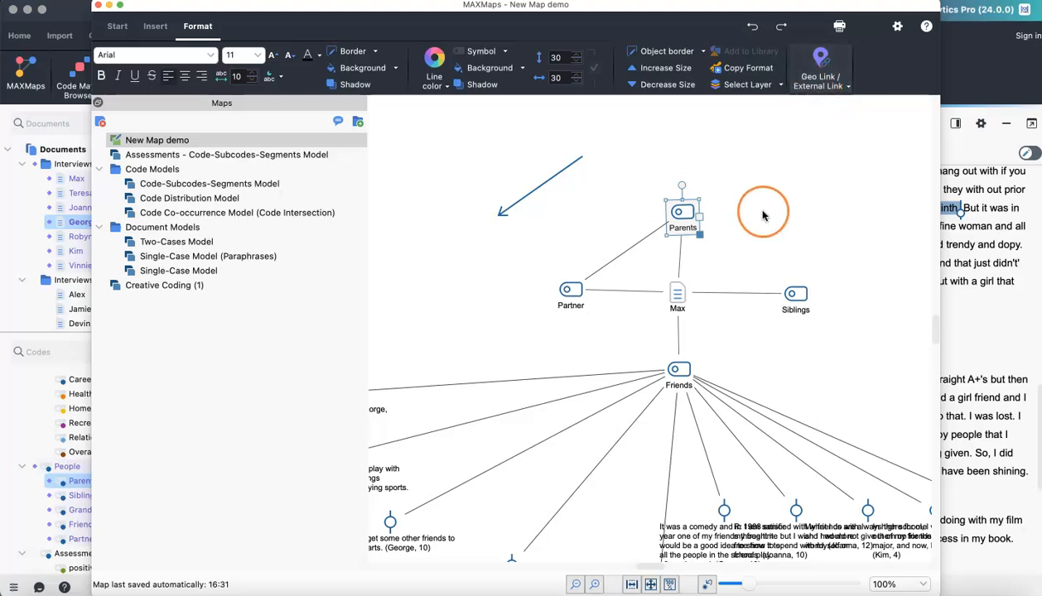
left_click(783, 179)
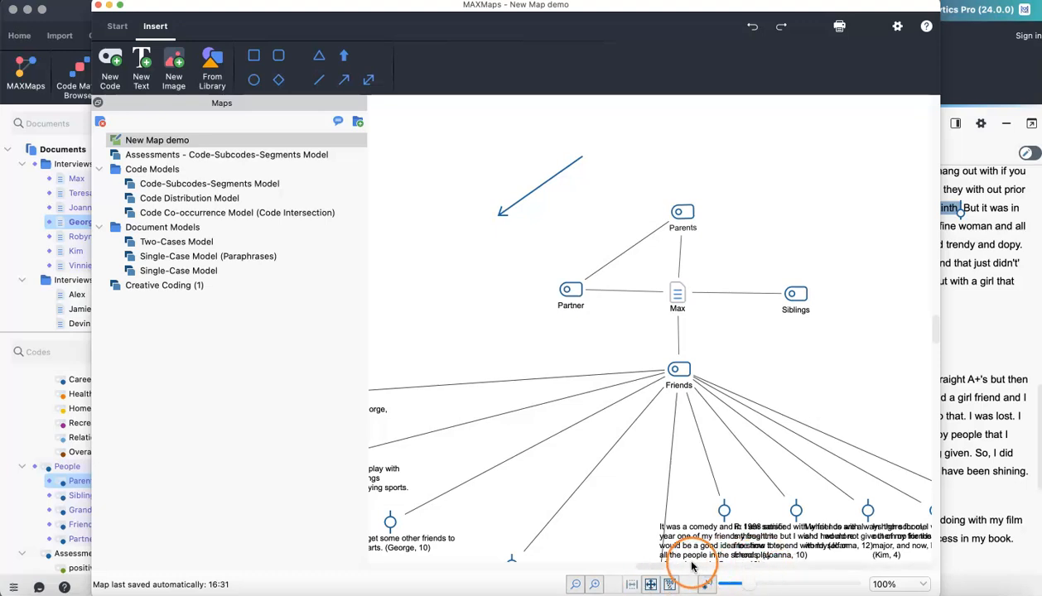
left_click(651, 586)
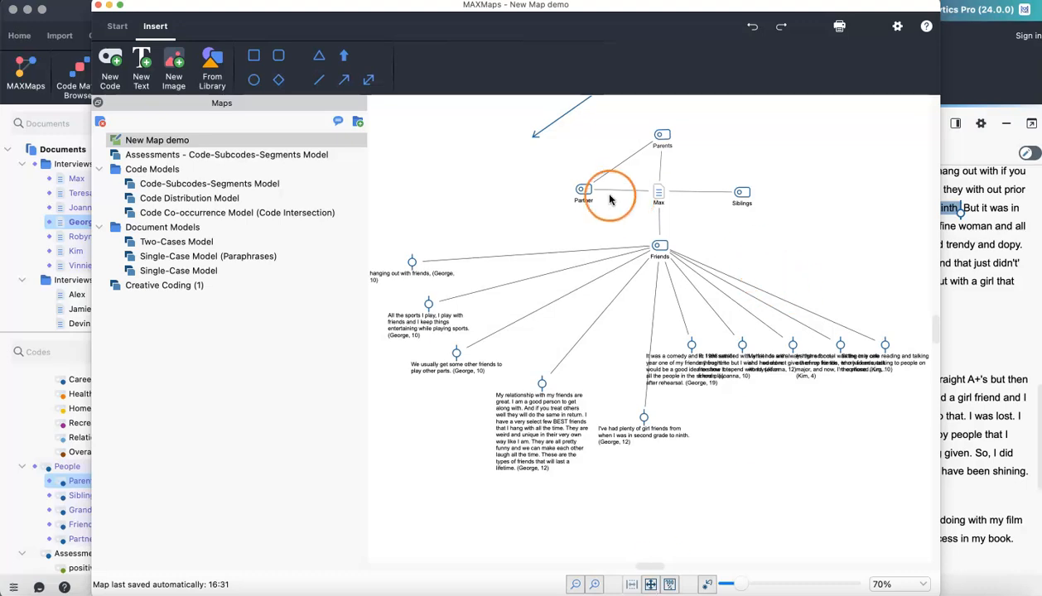
- Select the Parents–Partner link and review its line format options
left_click(618, 167)
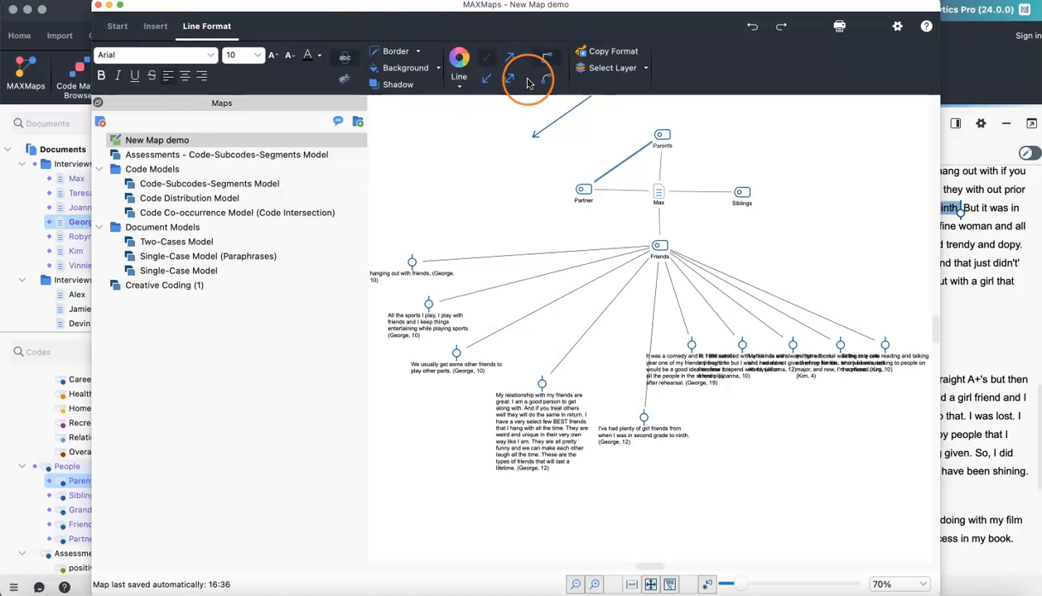
left_click(813, 153)
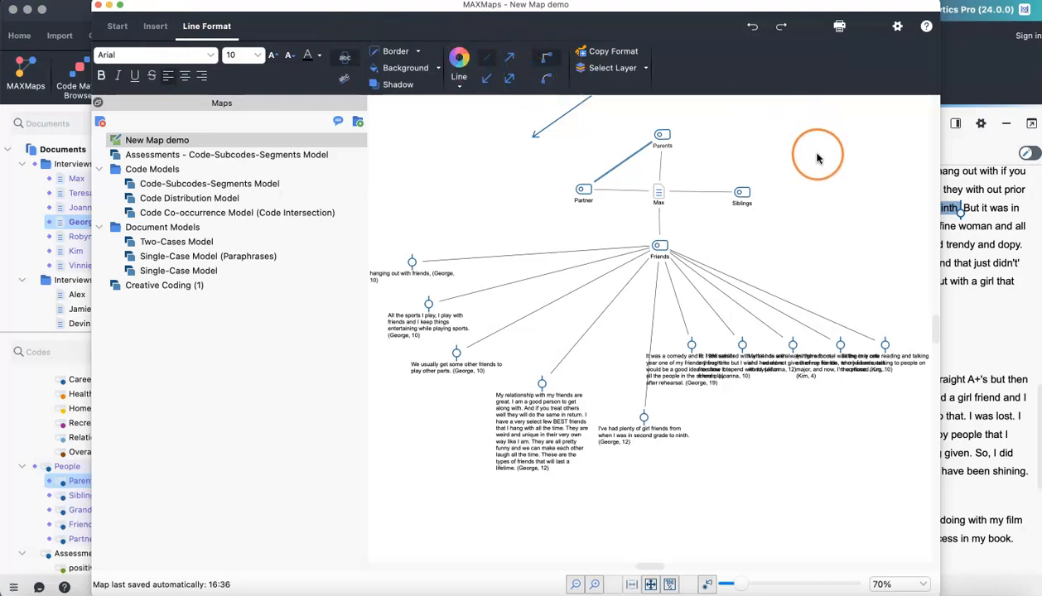
left_click(117, 27)
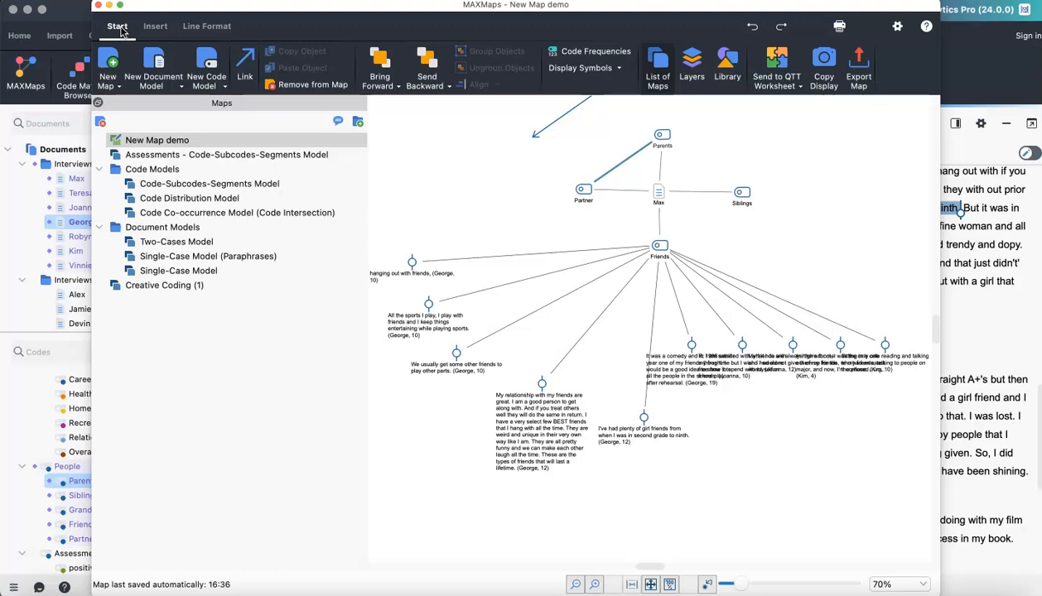
- Open the Layers and Library panels to review the map's layers and library, then return to the map list
left_click(120, 30)
left_click(610, 104)
left_click(717, 94)
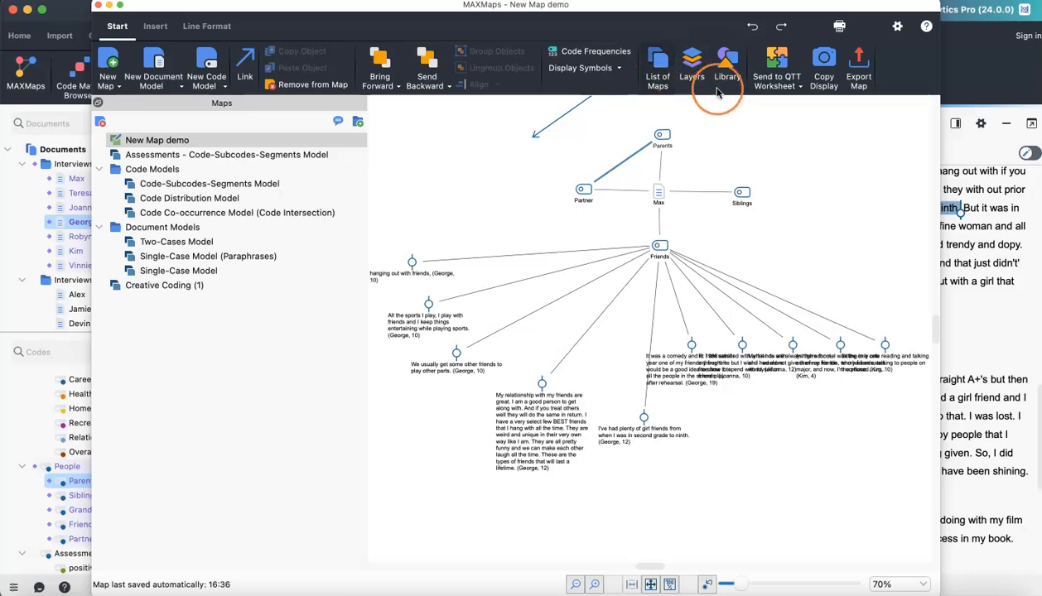
left_click(725, 58)
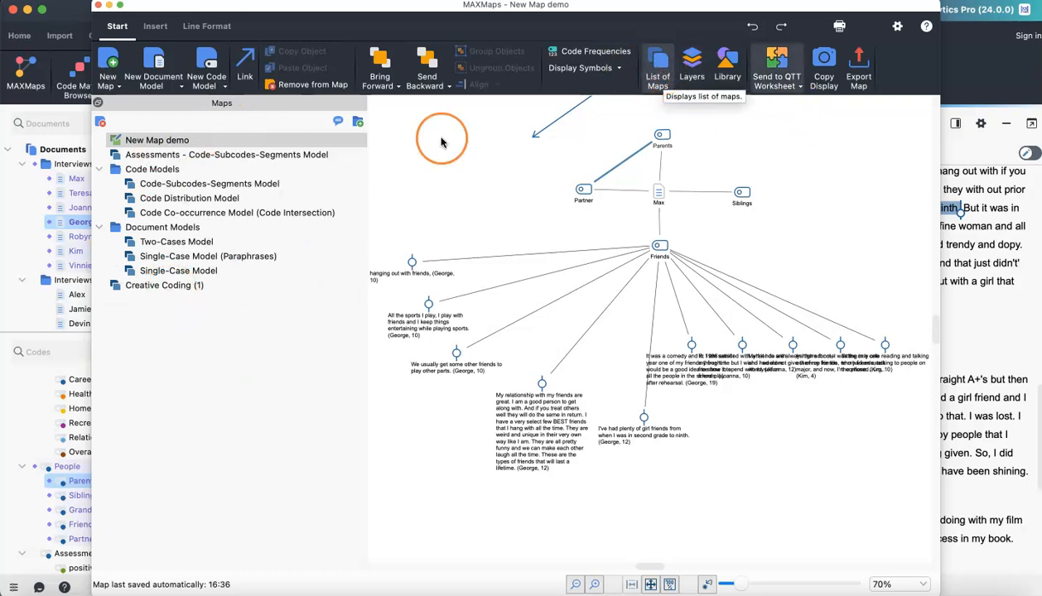
left_click(693, 72)
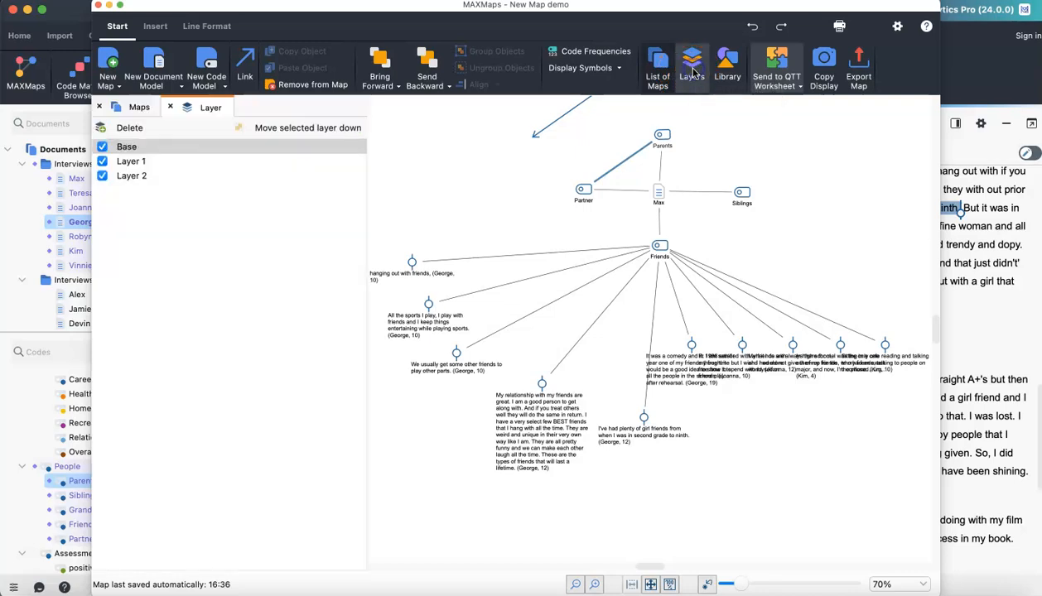
left_click(726, 73)
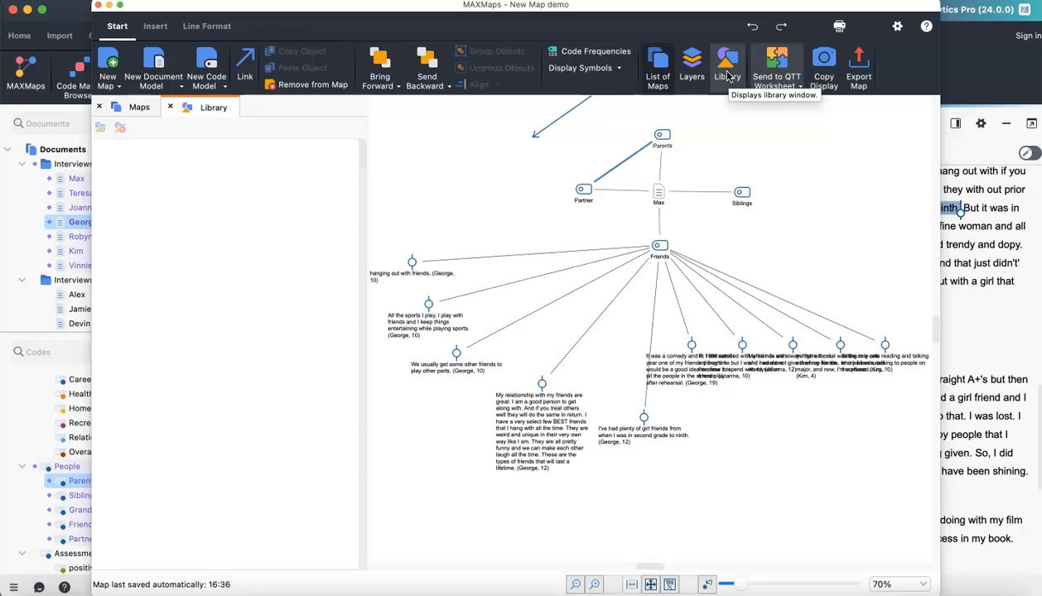
left_click(796, 172)
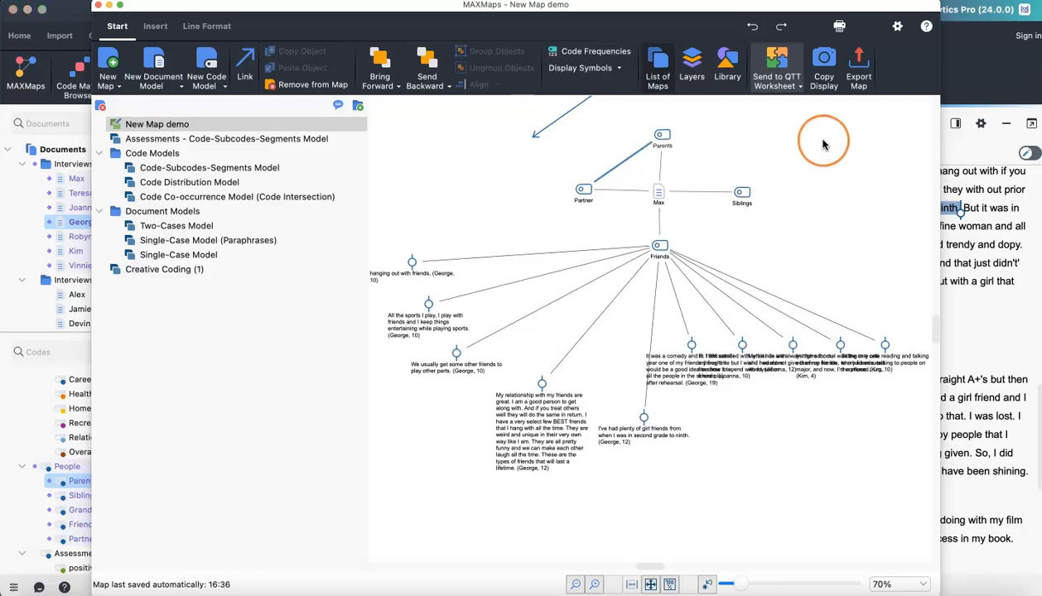
- Turn on Apply grid in the MAXMaps preferences
left_click(897, 27)
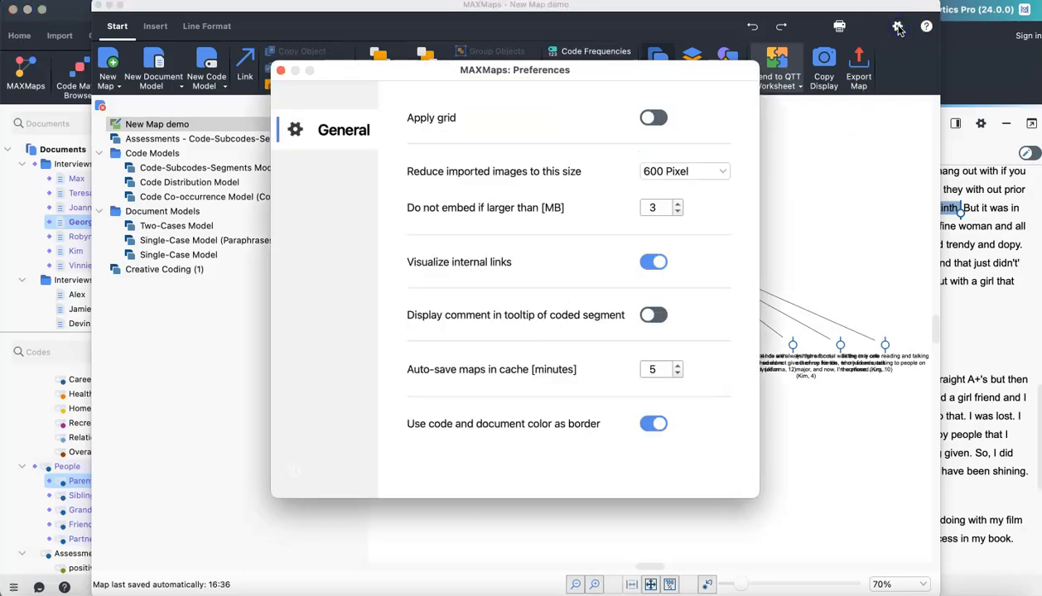
left_click(654, 118)
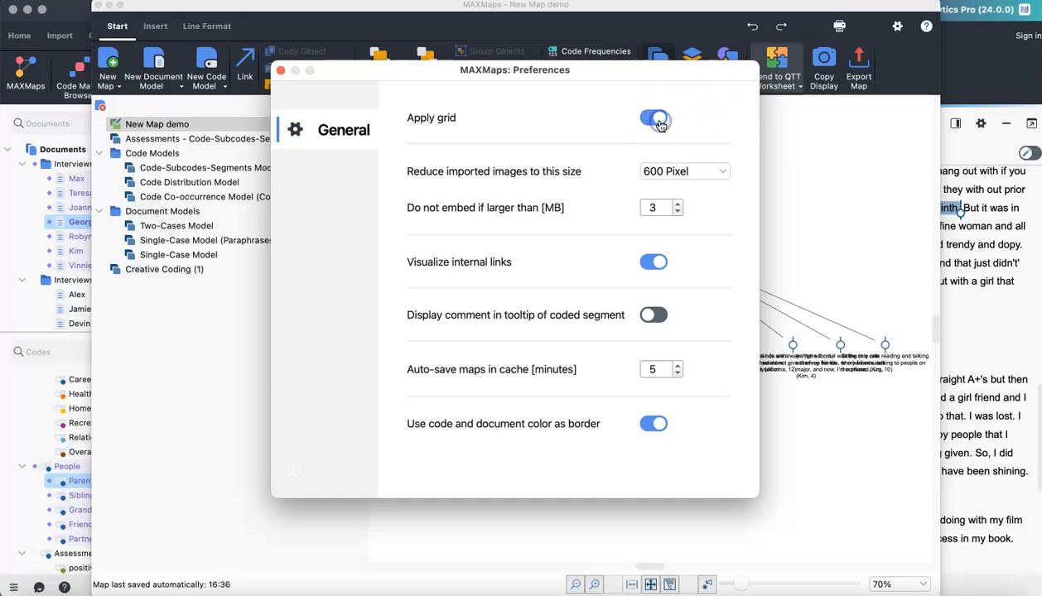
left_click(280, 71)
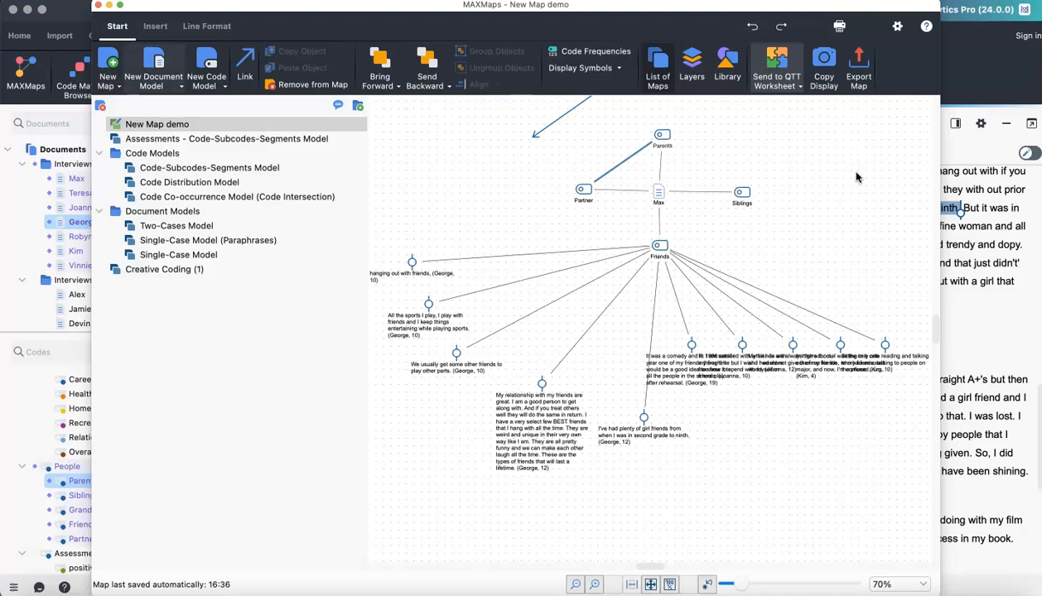
- Browse the available document model and code model types without choosing one
left_click(175, 91)
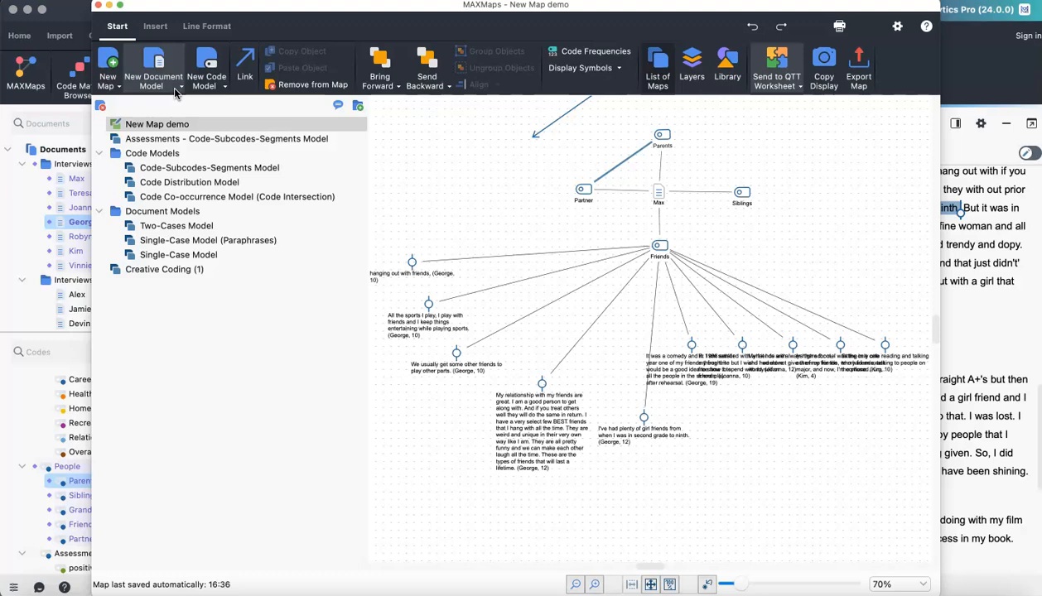
left_click(181, 89)
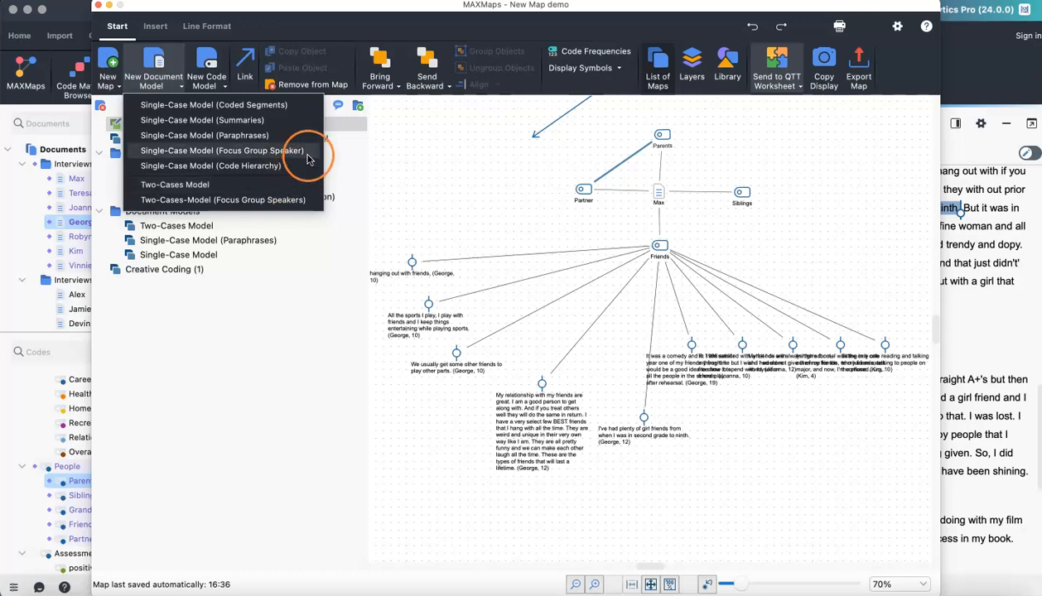
left_click(225, 89)
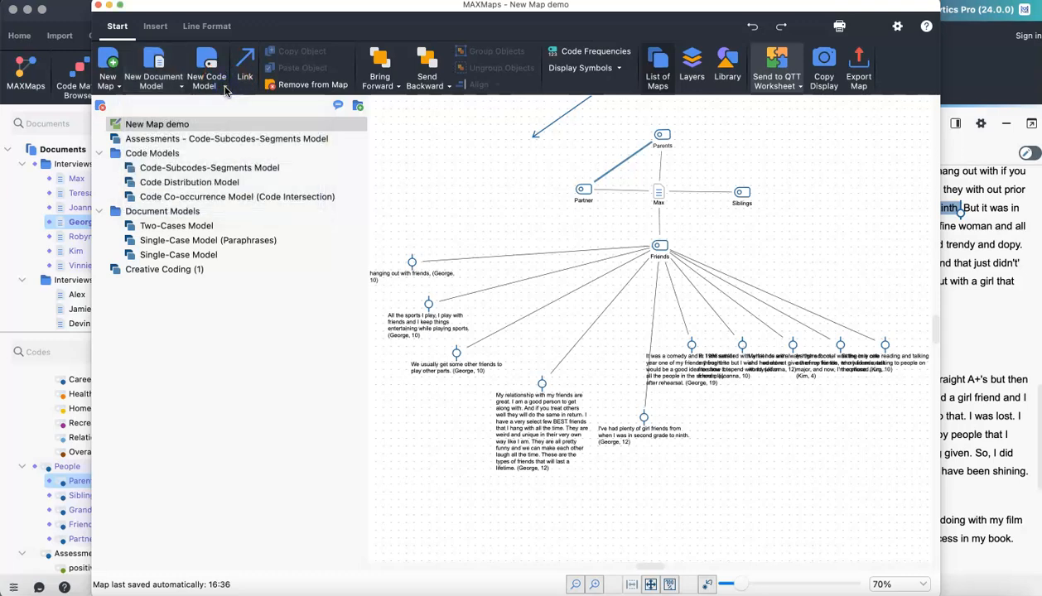
left_click(224, 89)
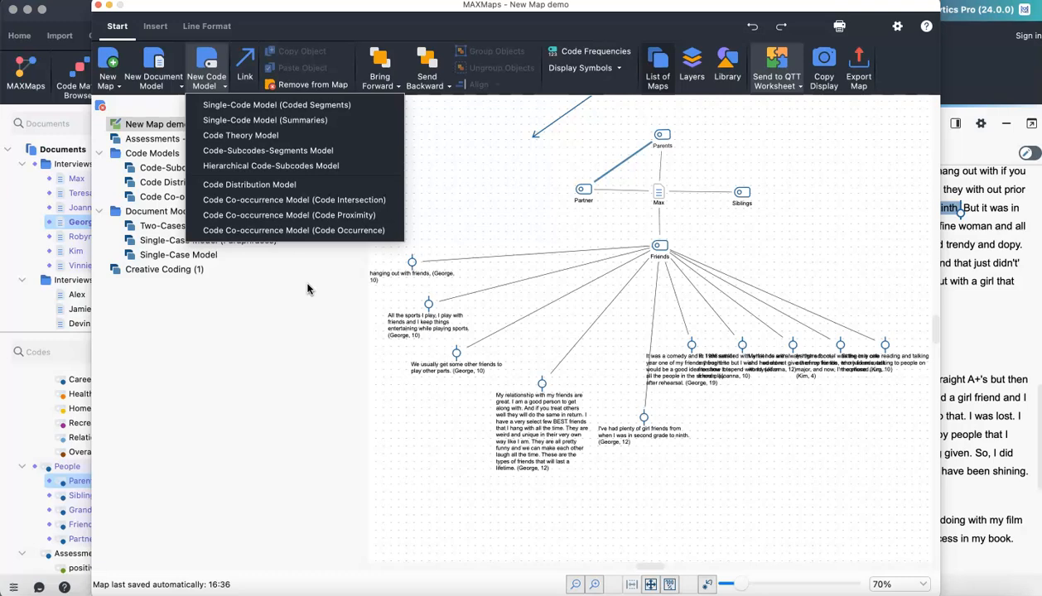
left_click(316, 326)
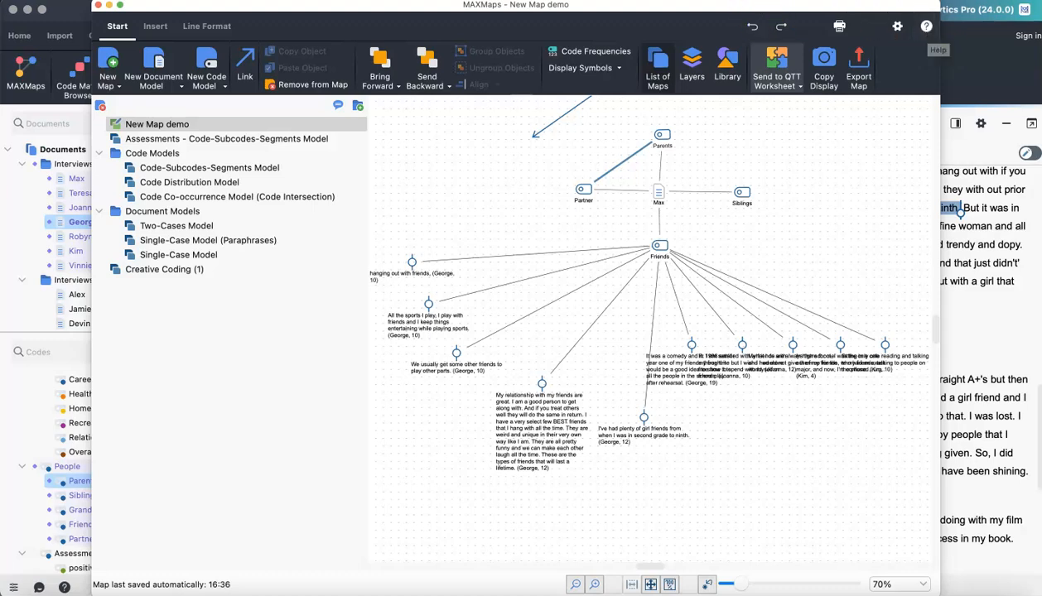
- Create a Single-Case Model (Coded Segments) by dropping the Max document onto the canvas
left_click(181, 89)
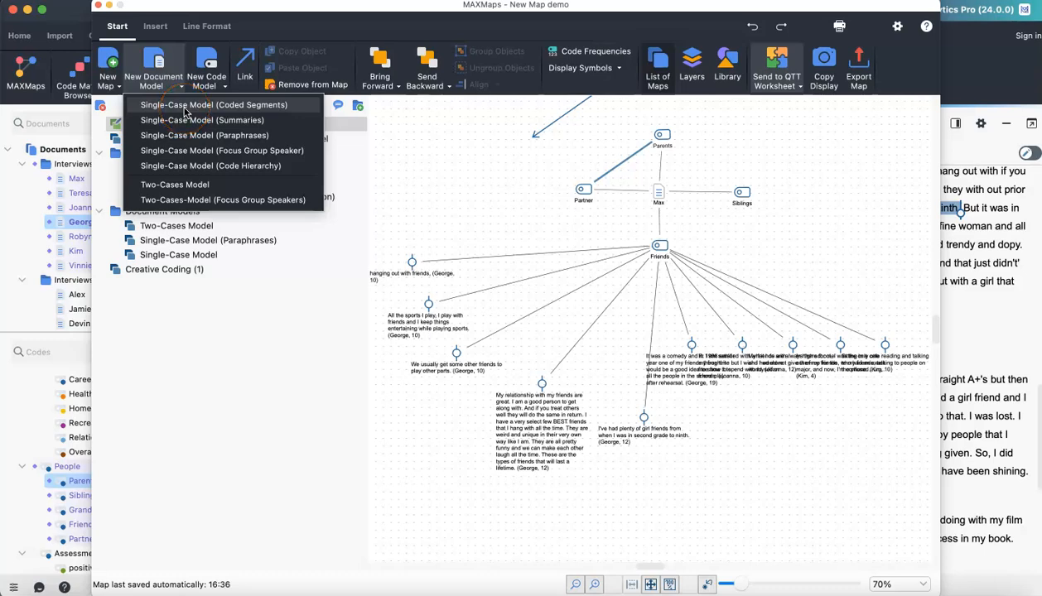
left_click(191, 111)
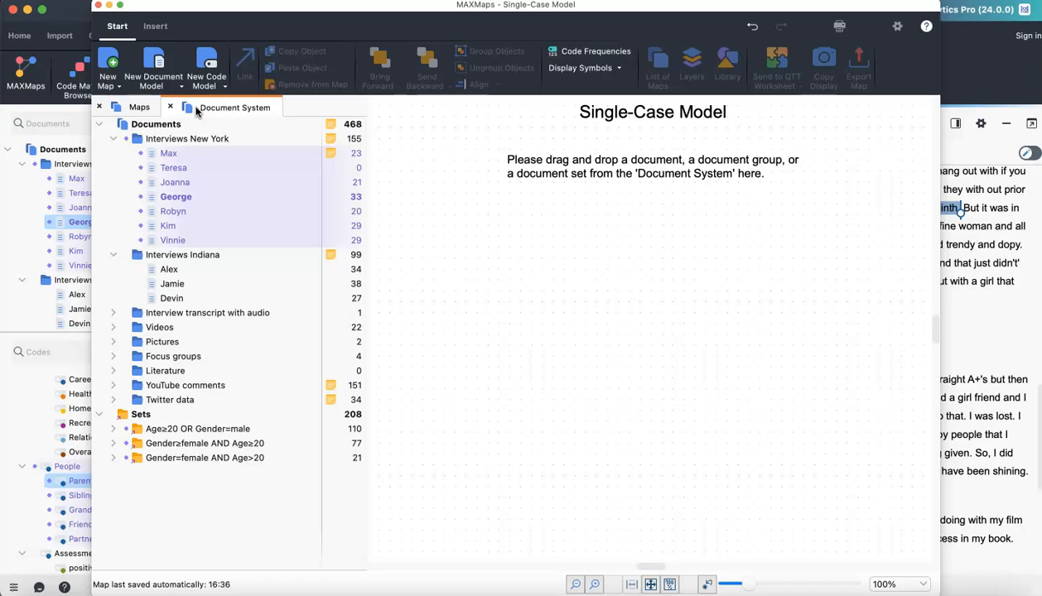
left_click(171, 154)
left_click_drag(170, 158, 652, 348)
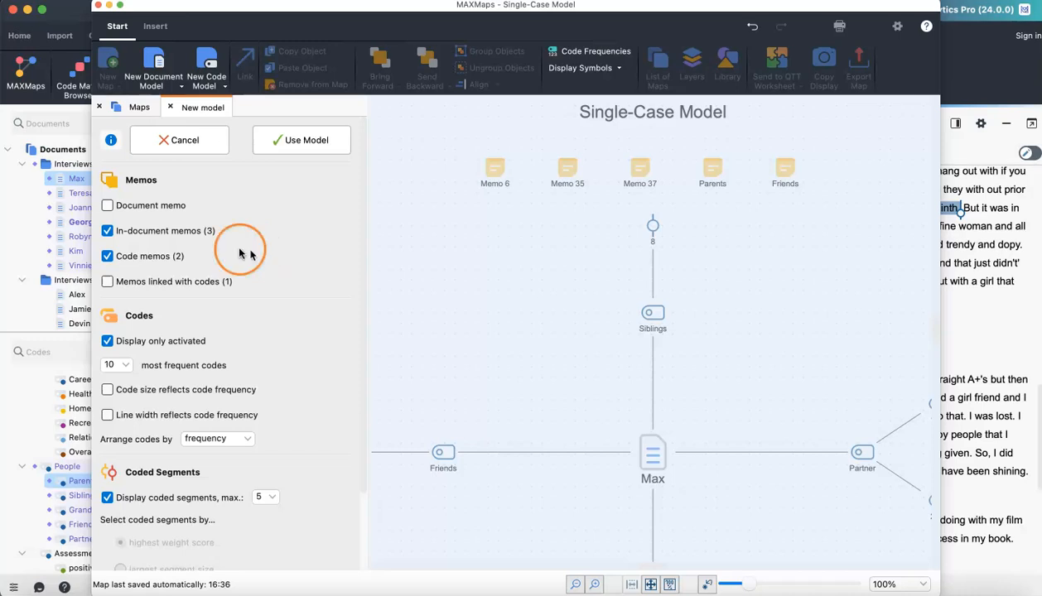
- Exclude code memos from the model options and apply the model
left_click(107, 255)
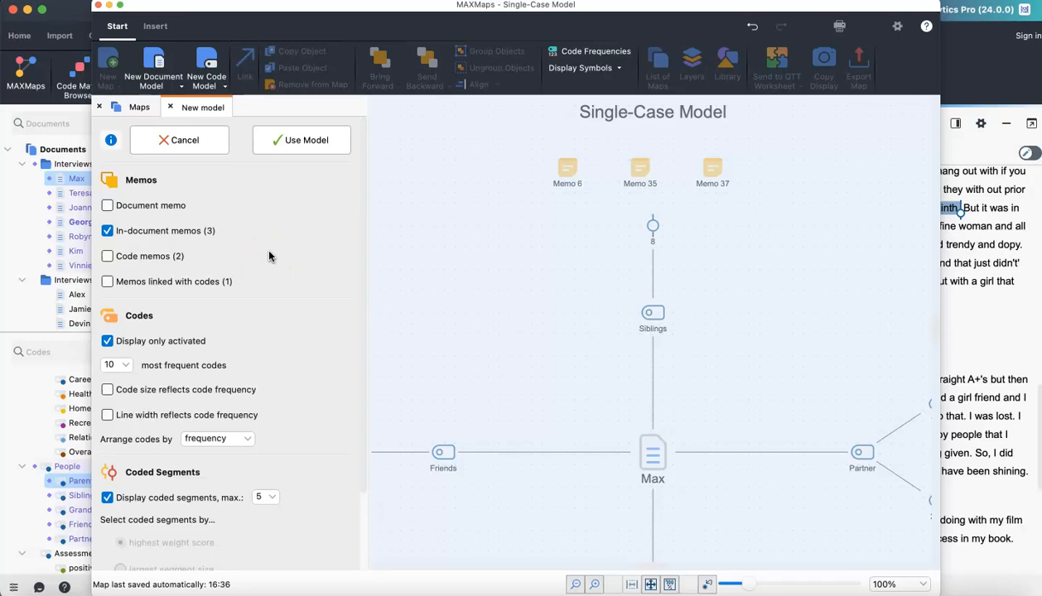
scroll(268, 256, "down", 3)
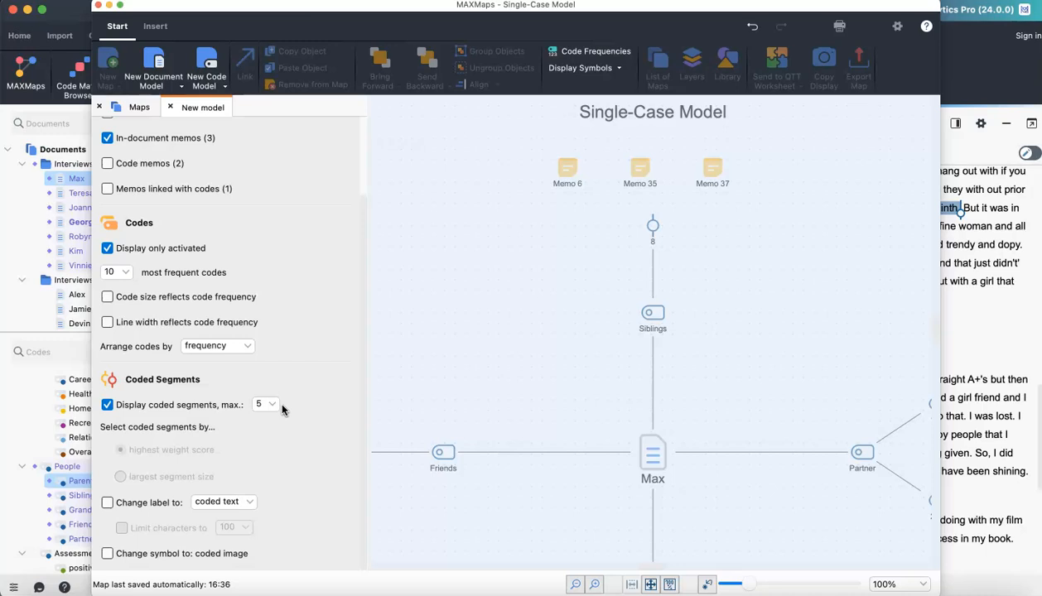
scroll(281, 409, "up", 5)
left_click(305, 140)
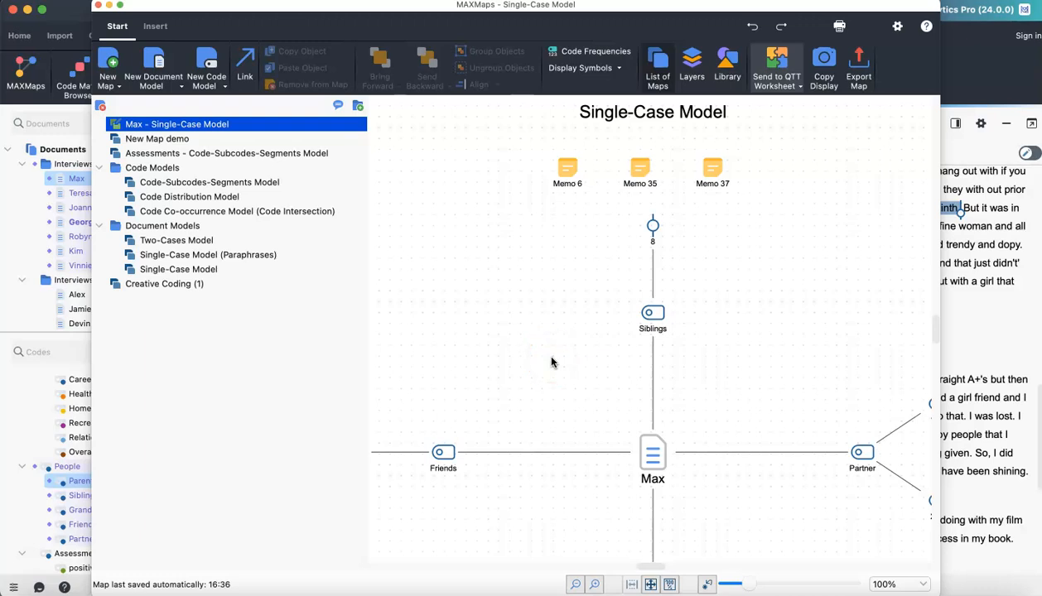
- Open the context menu of the Siblings code and dismiss it
right_click(660, 319)
mouse_move(770, 534)
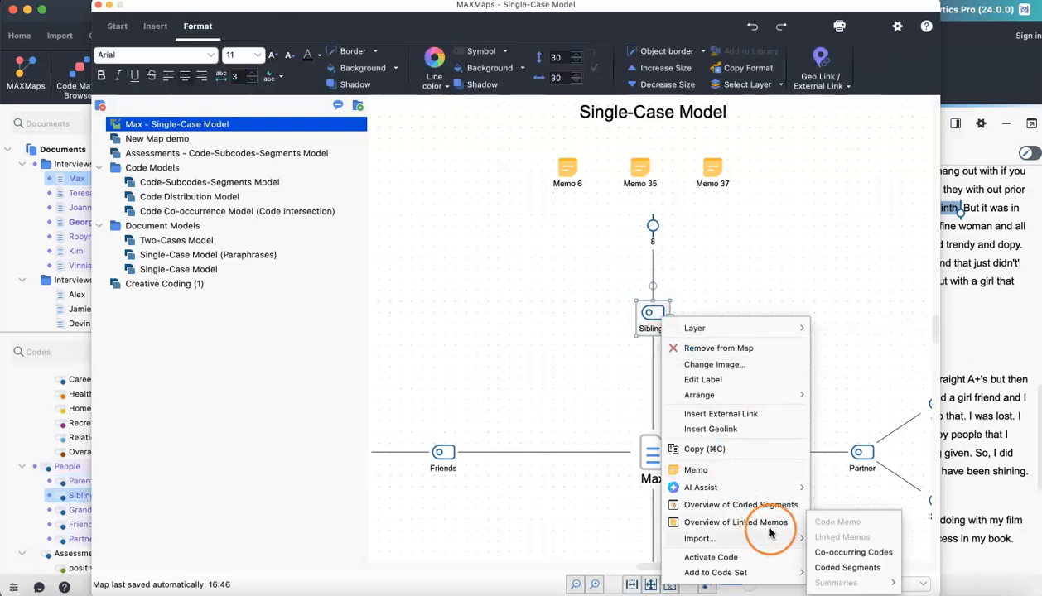
left_click(811, 238)
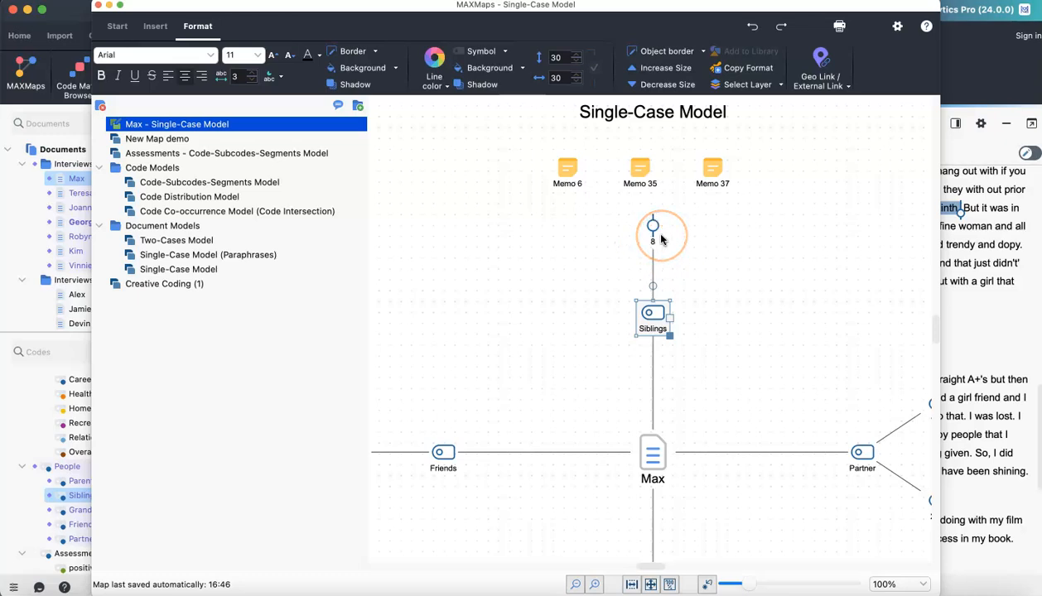
- Preview coded segment 8 and open it in its source document
mouse_move(661, 239)
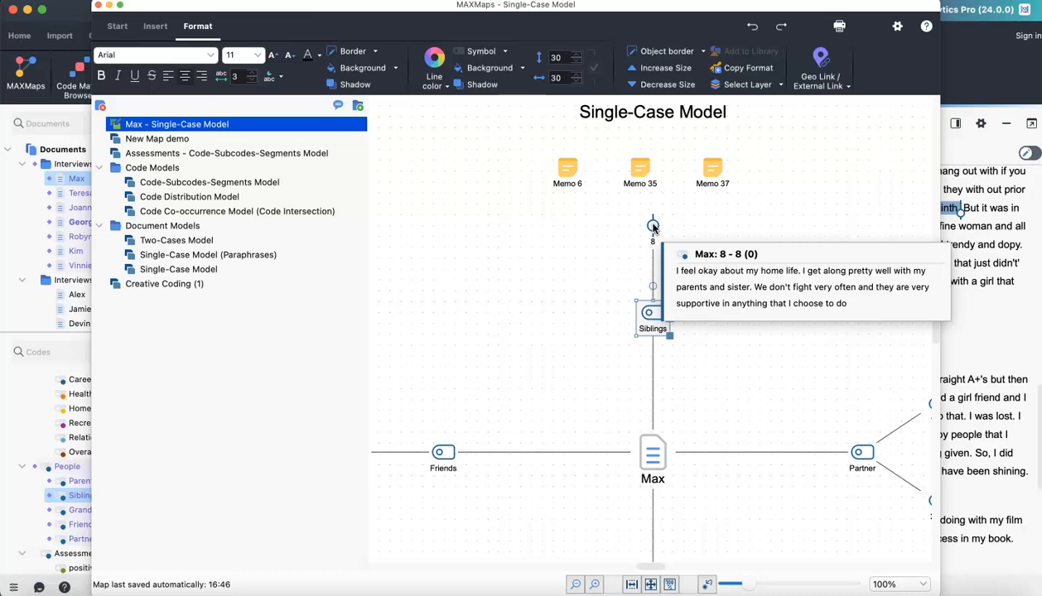
left_click(652, 228)
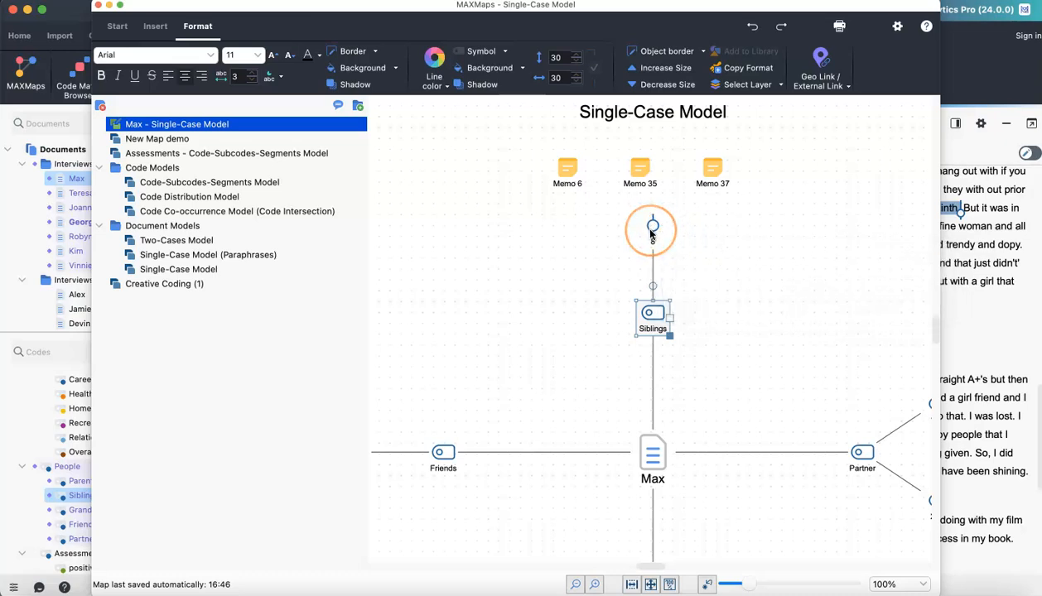
mouse_move(651, 234)
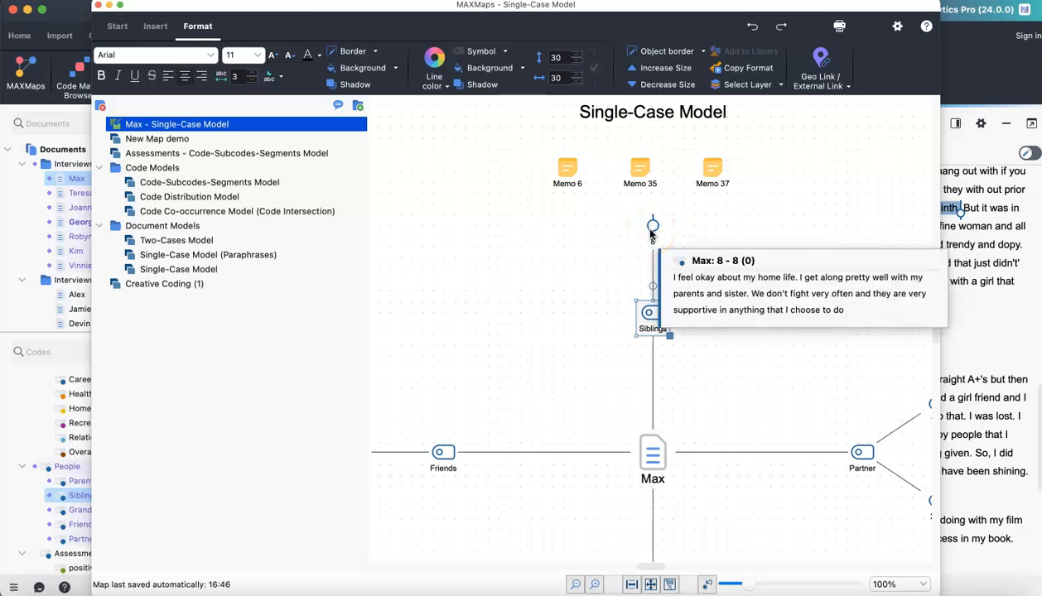
double_click(651, 233)
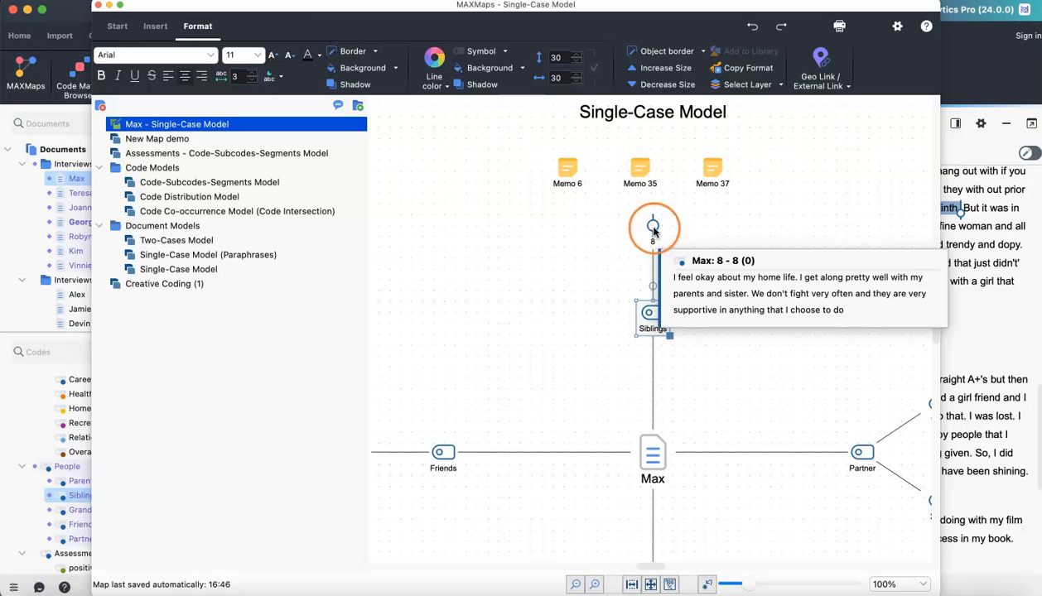
left_click_drag(986, 236, 777, 389)
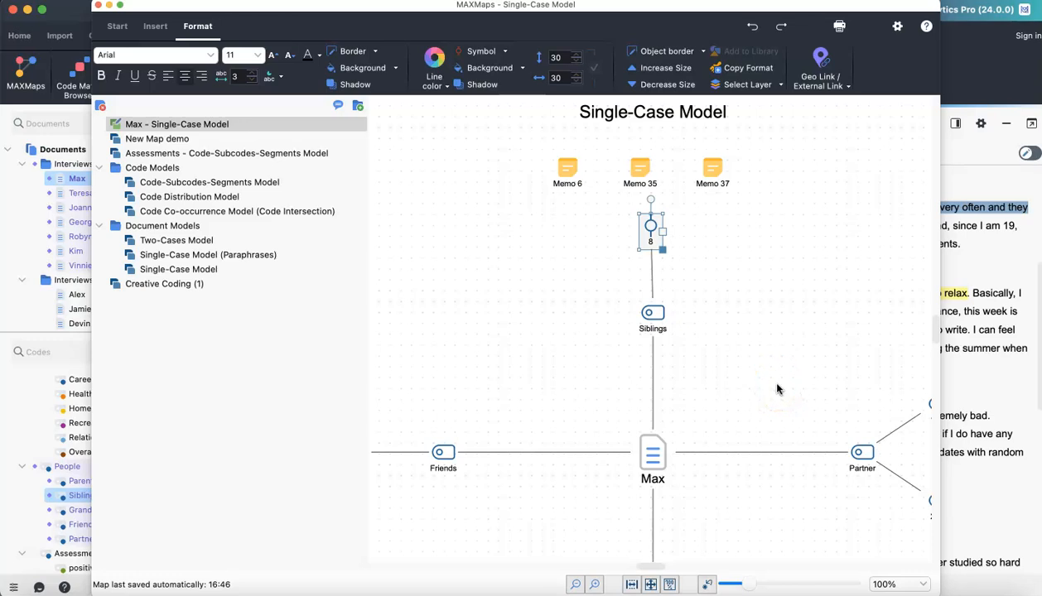
left_click_drag(595, 318, 405, 291)
left_click(117, 26)
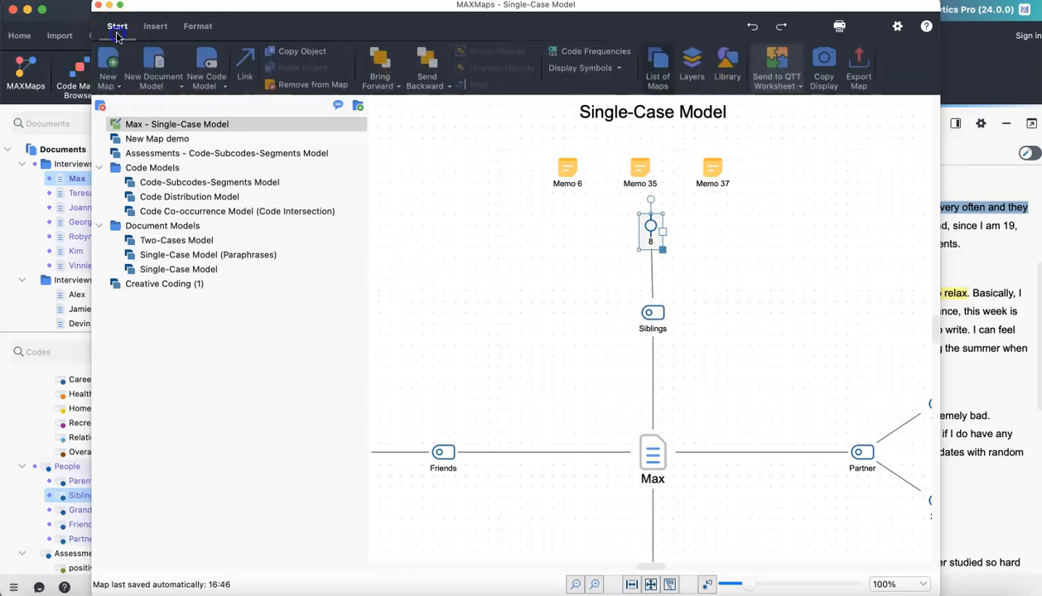
- Start a Code Co-occurrence Model (Code Intersection) and drop the INTERVIEW MAIN TOPICS codes onto it, choosing to insert more codes
left_click(224, 86)
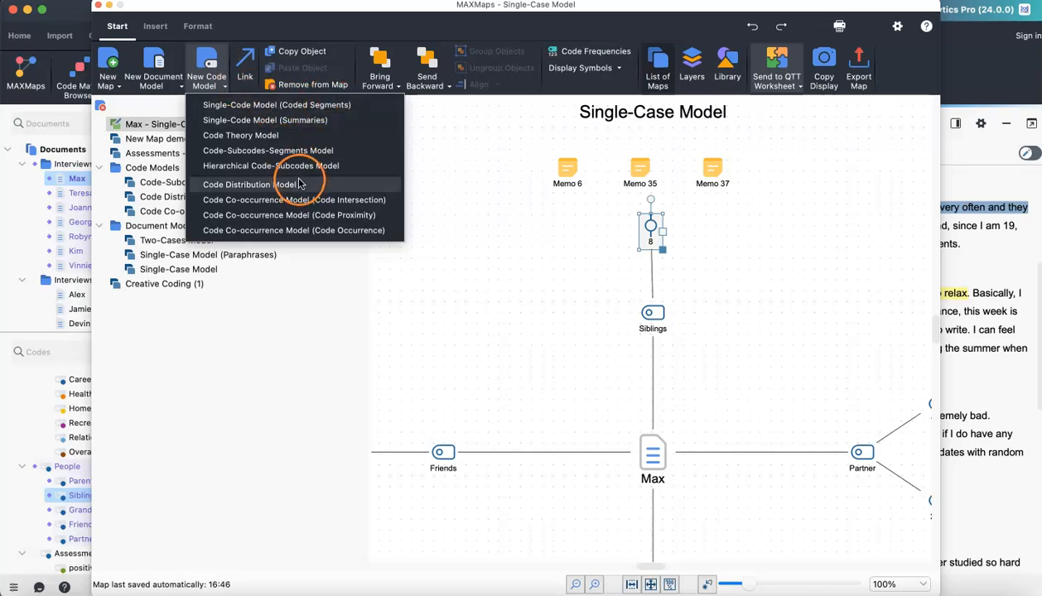
left_click(294, 203)
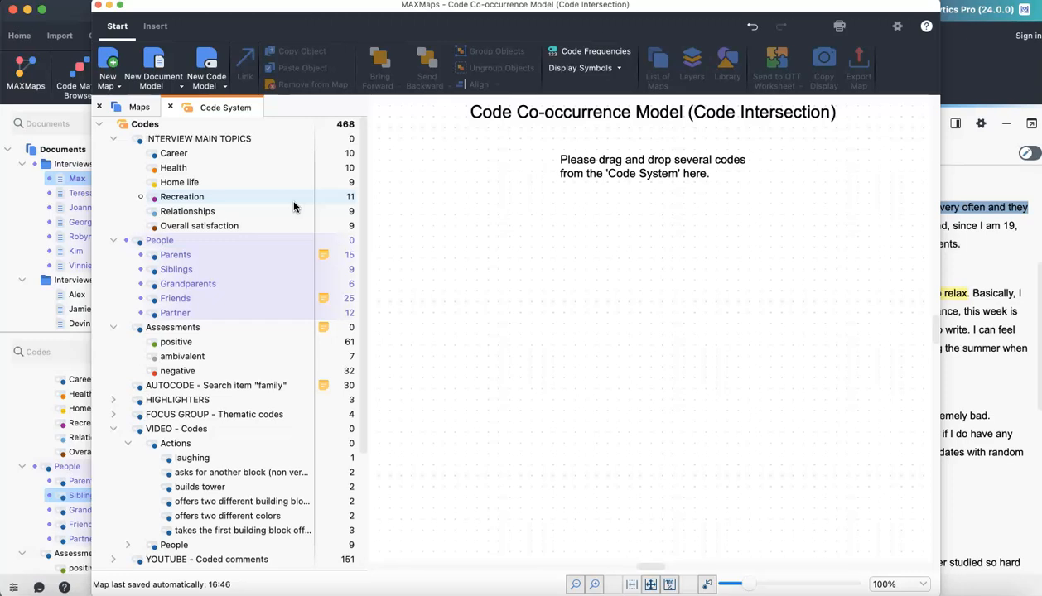
left_click(154, 143)
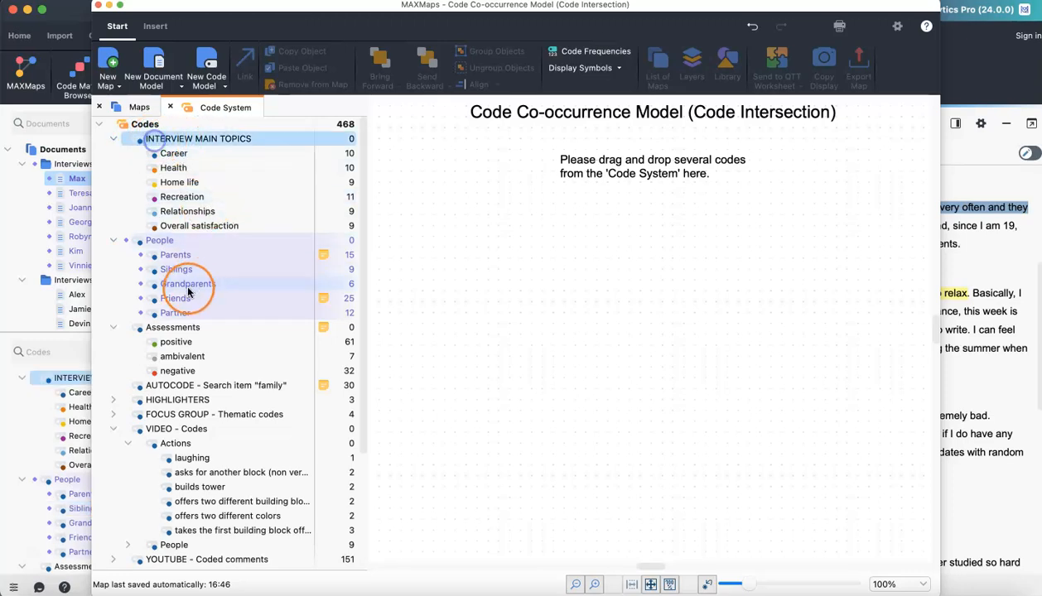
left_click(188, 225, "shift")
left_click_drag(188, 225, 562, 247)
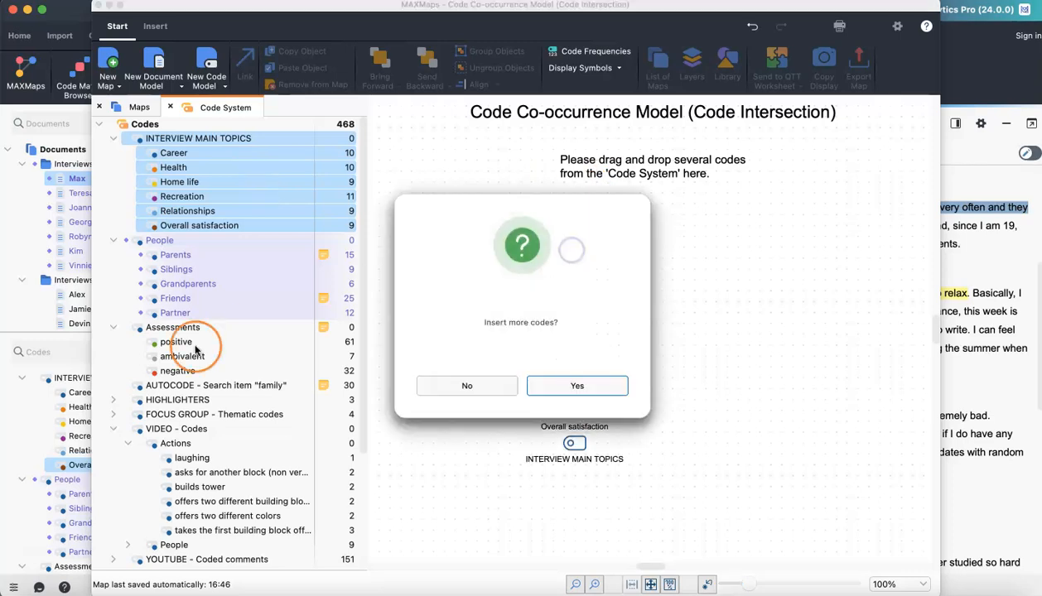
left_click(586, 388)
- Drop the Assessments subcodes positive, ambivalent and negative onto the model and decline inserting more codes
left_click(175, 329)
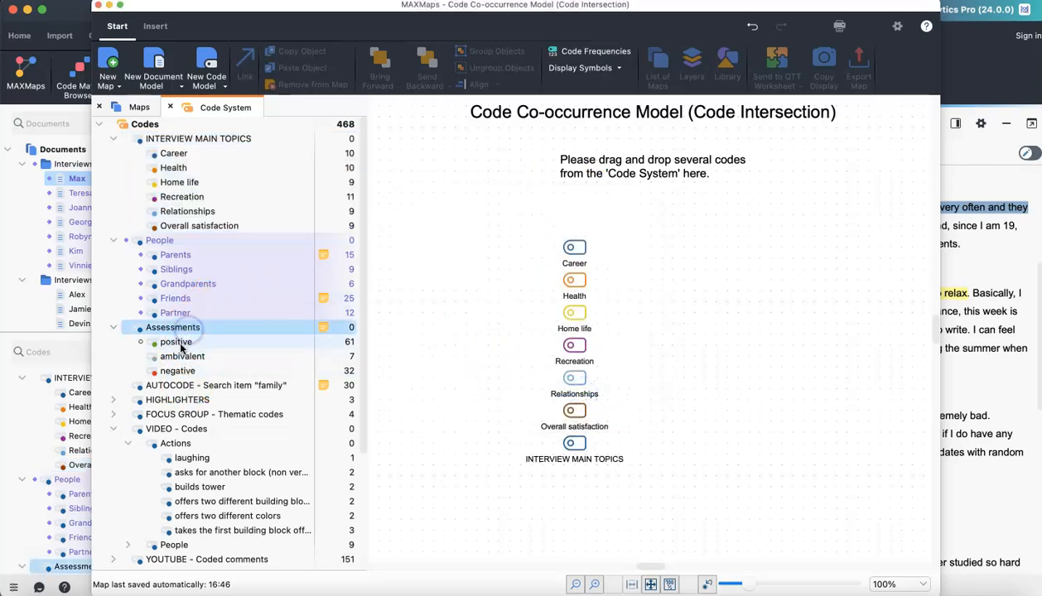
left_click(175, 342)
left_click(180, 370, "shift")
left_click_drag(180, 370, 809, 338)
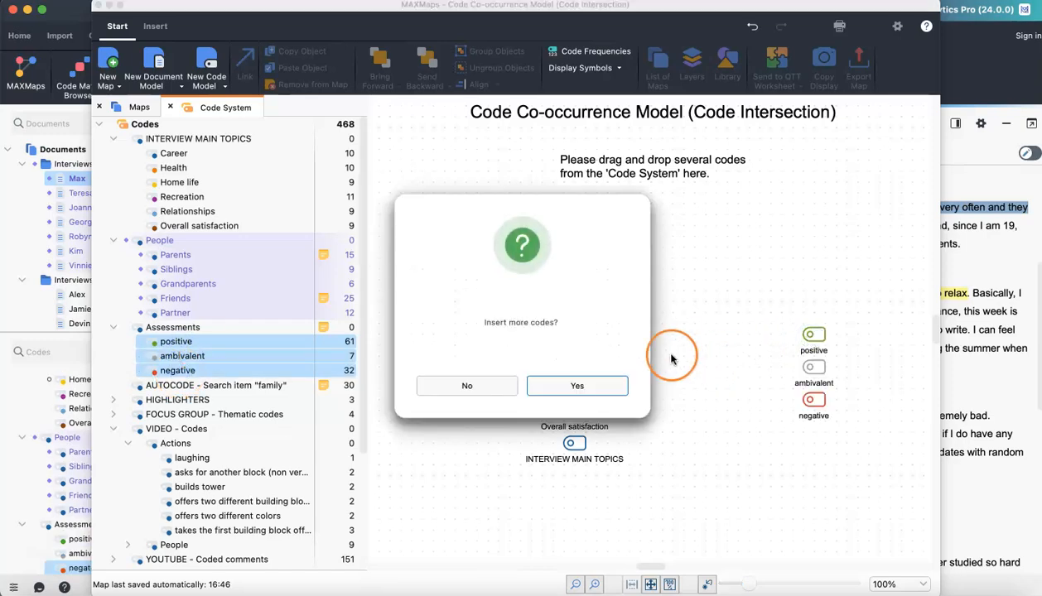
left_click(466, 375)
left_click(460, 384)
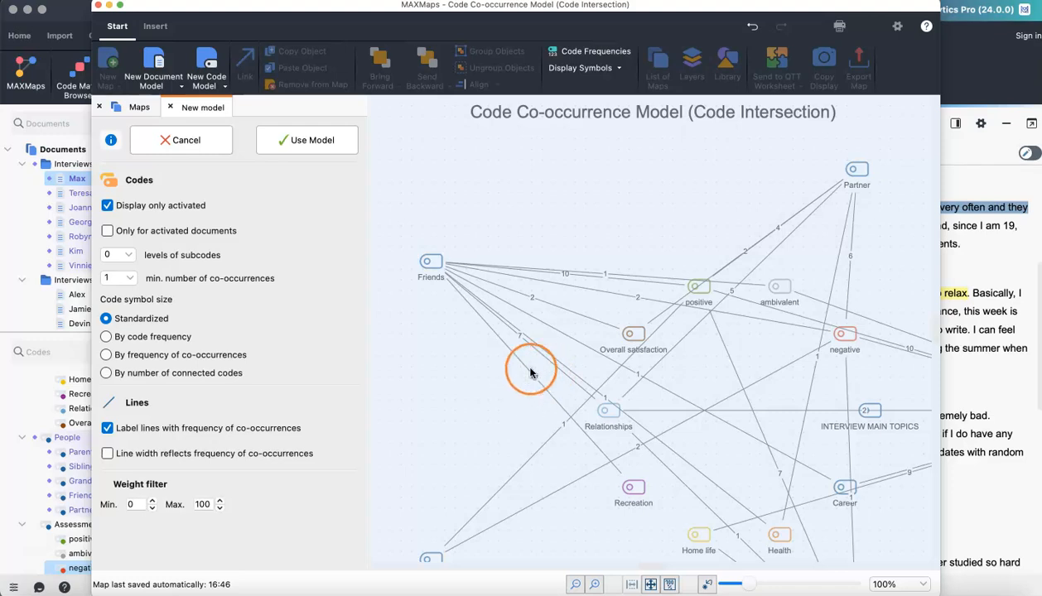
- Make line width reflect the frequency of co-occurrences and apply the model
left_click(106, 454)
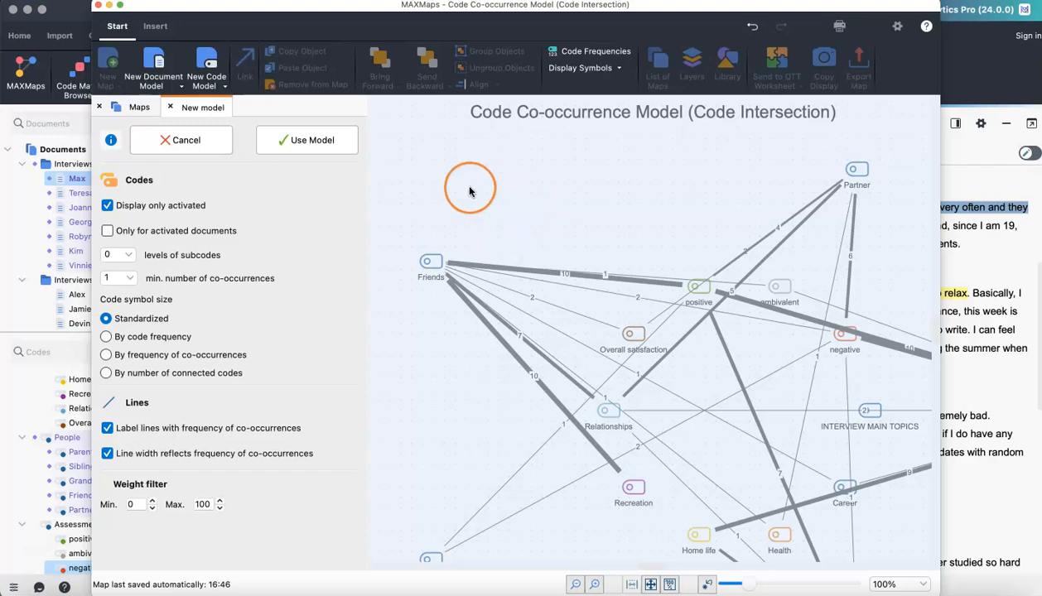
left_click(303, 143)
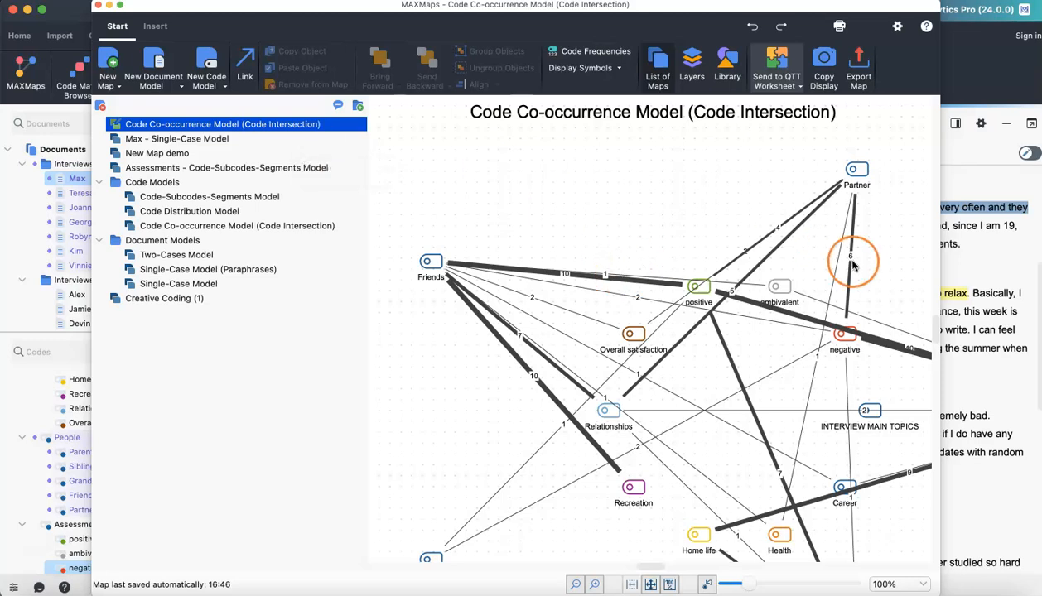
left_click(651, 585)
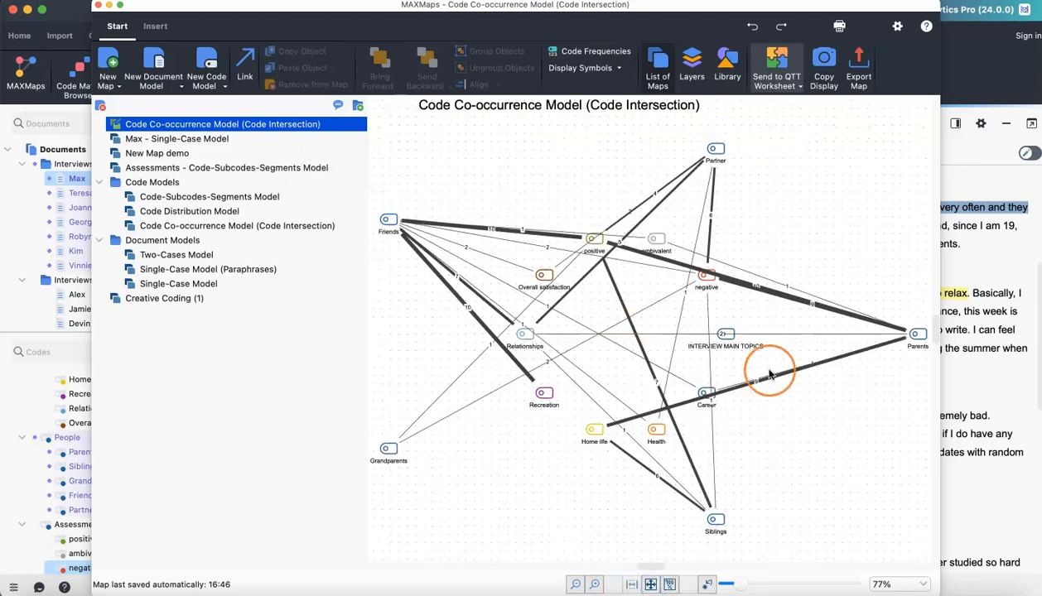
left_click(844, 229)
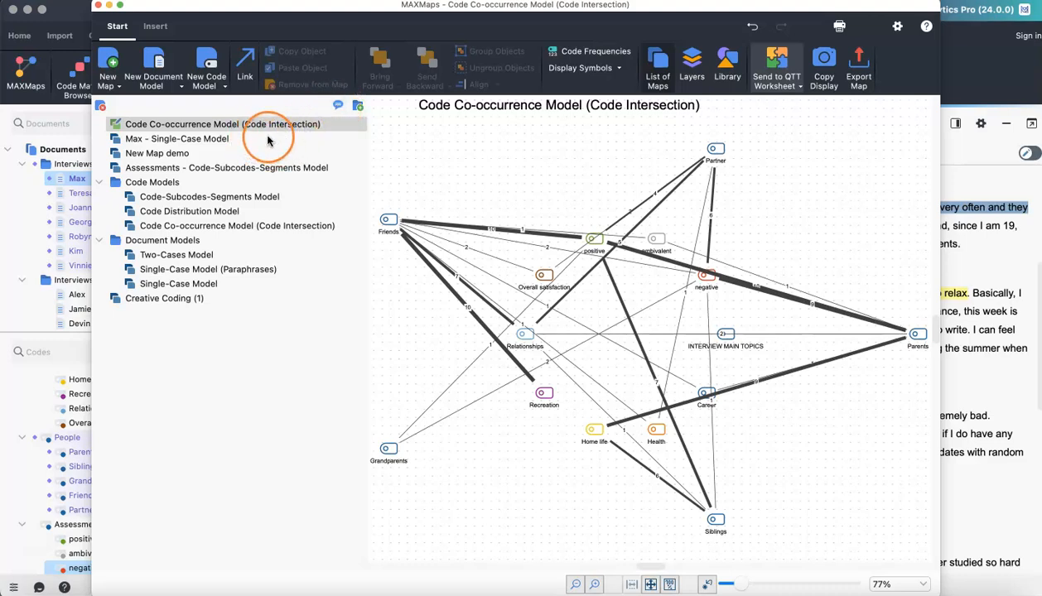
- Add the comment "demo" to the Code Co-occurrence Model (Code Intersection) map
left_click(338, 106)
type("demo")
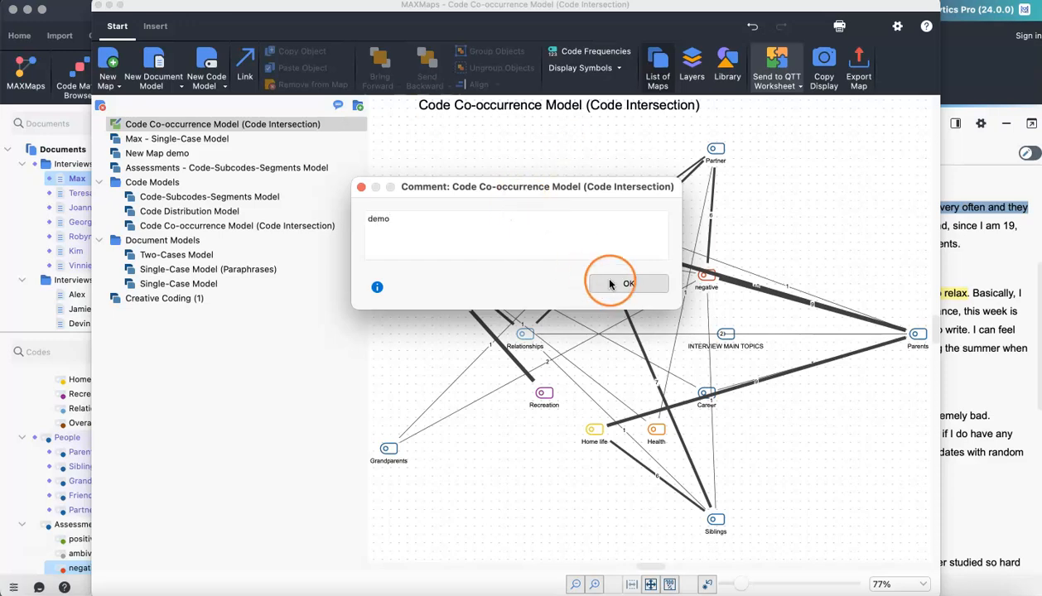
left_click(610, 284)
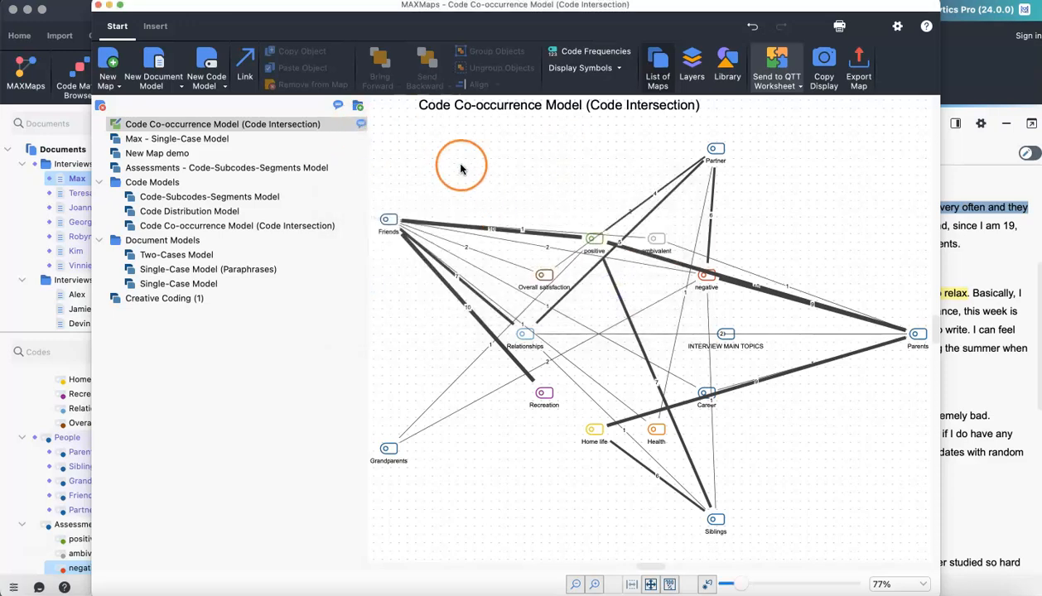